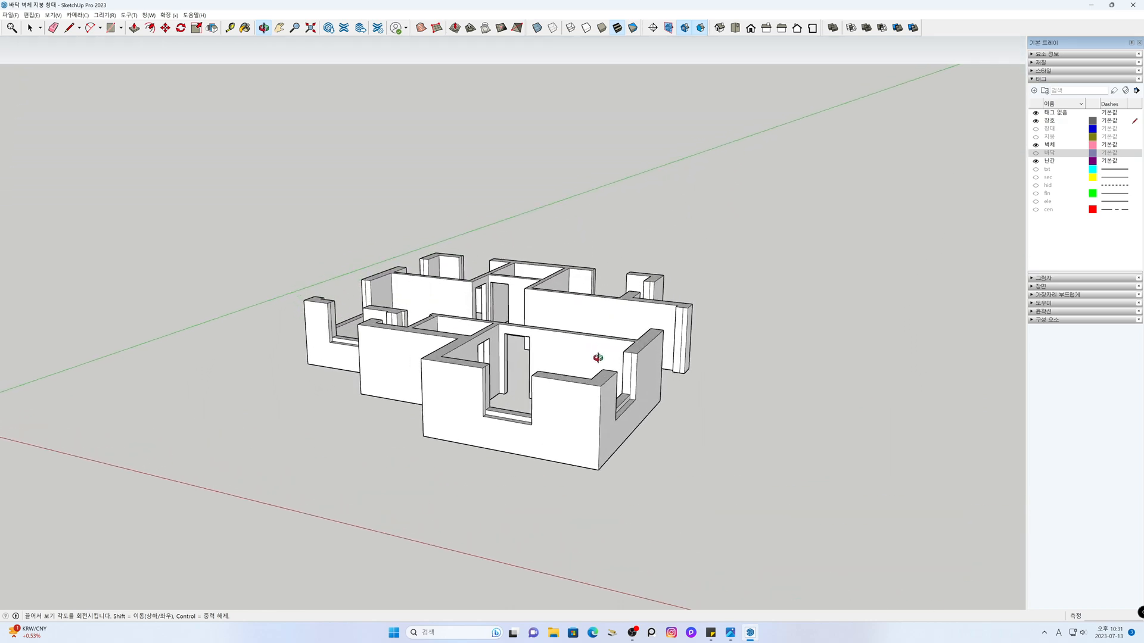
pyautogui.click(587, 391)
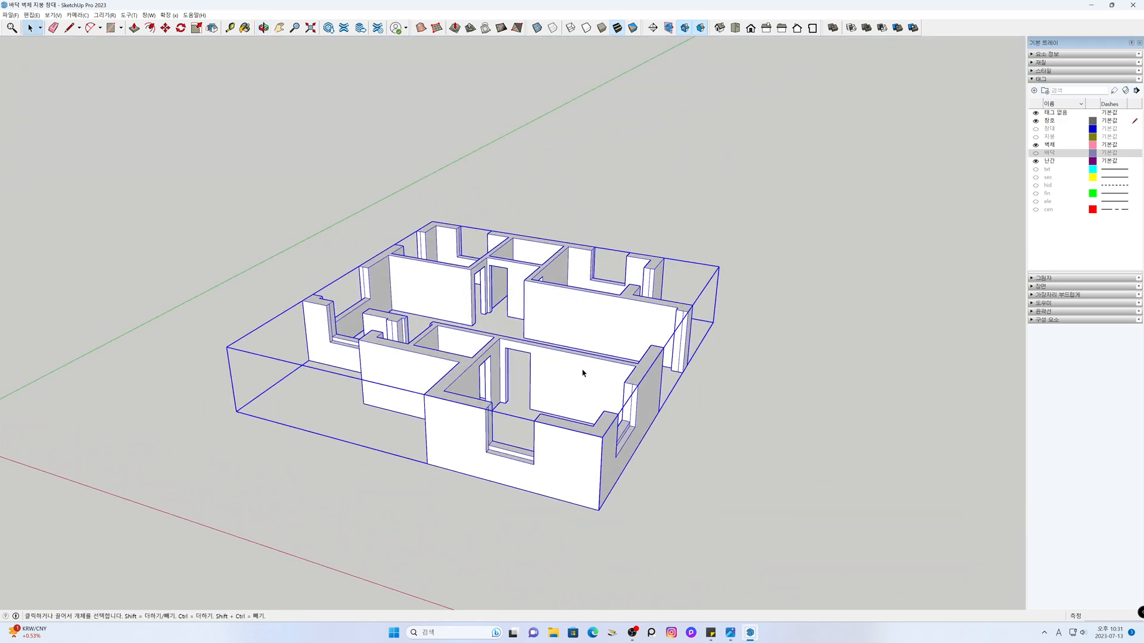
pyautogui.scroll(1, 566, 394)
pyautogui.moveTo(354, 390); pyautogui.dragTo(799, 395, button='middle')
pyautogui.keyDown('shift'); pyautogui.moveTo(580, 348); pyautogui.dragTo(580, 275, button='middle'); pyautogui.keyUp('shift')
pyautogui.moveTo(581, 276); pyautogui.dragTo(536, 318, button='middle')
pyautogui.click(647, 438)
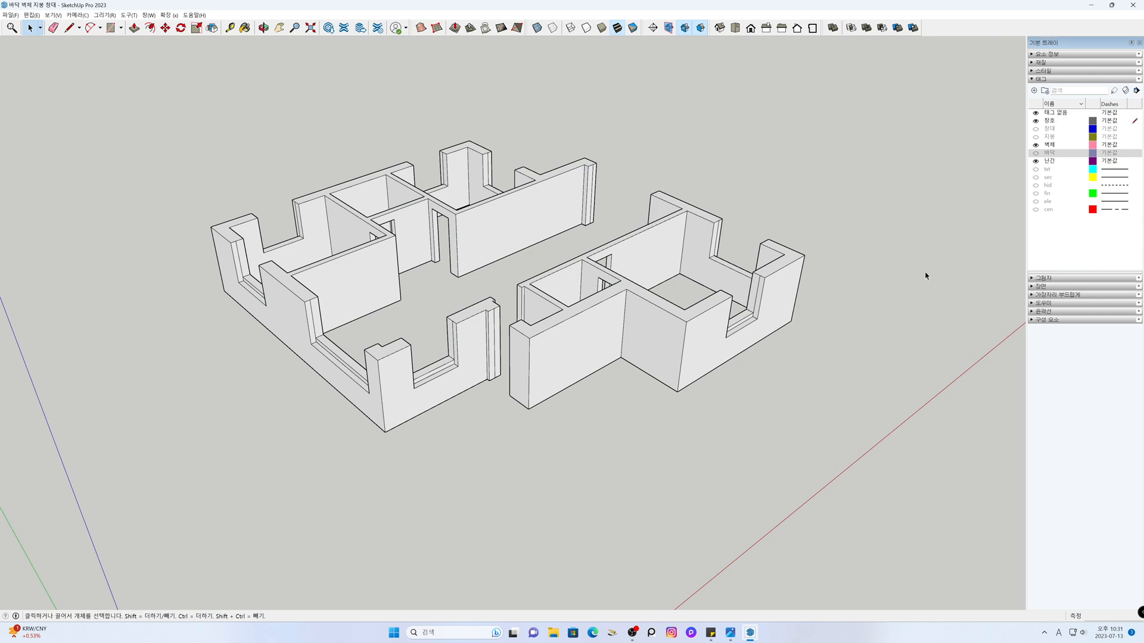
# Load the local folder Com as a component collection and enlarge the component list to show all its doors and windows
pyautogui.click(1034, 81)
pyautogui.click(1033, 130)
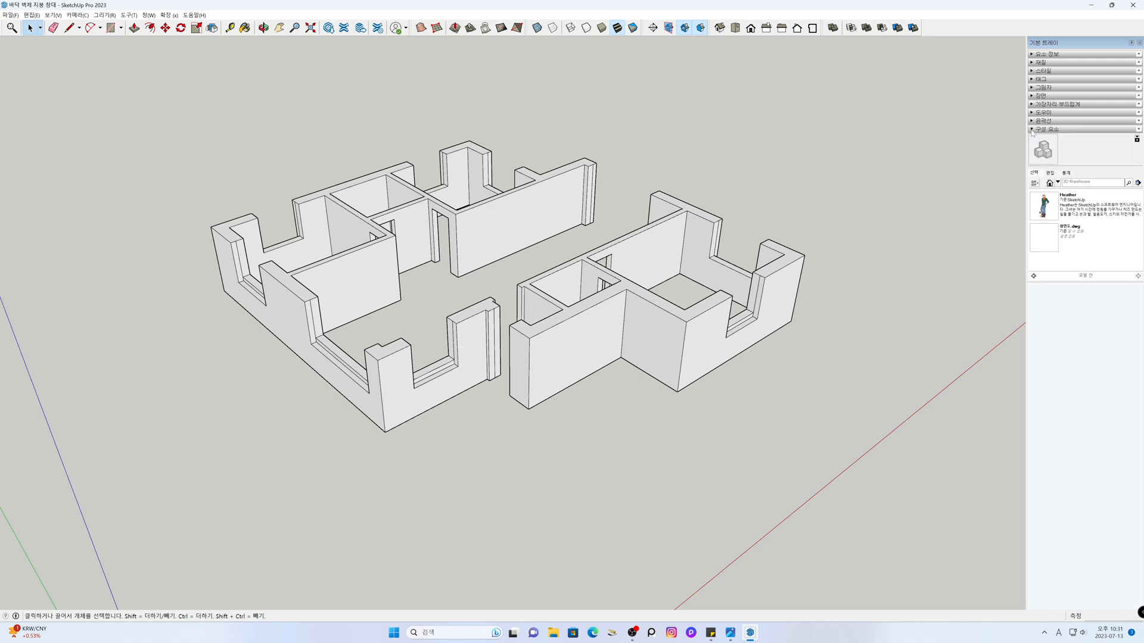
pyautogui.click(1137, 183)
pyautogui.click(1090, 192)
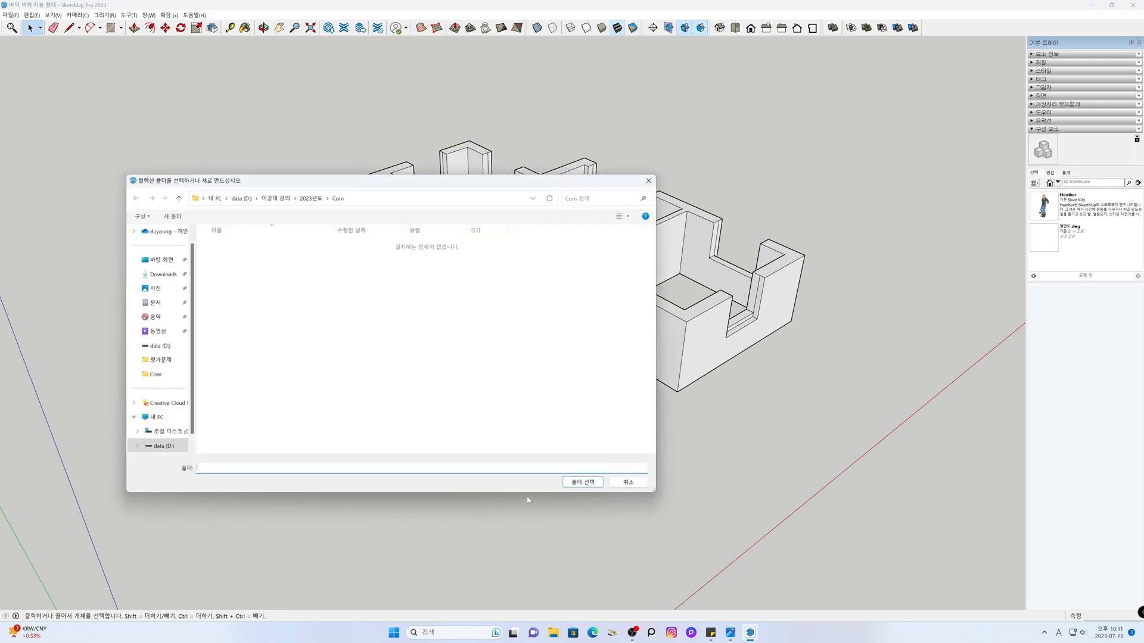
pyautogui.click(582, 483)
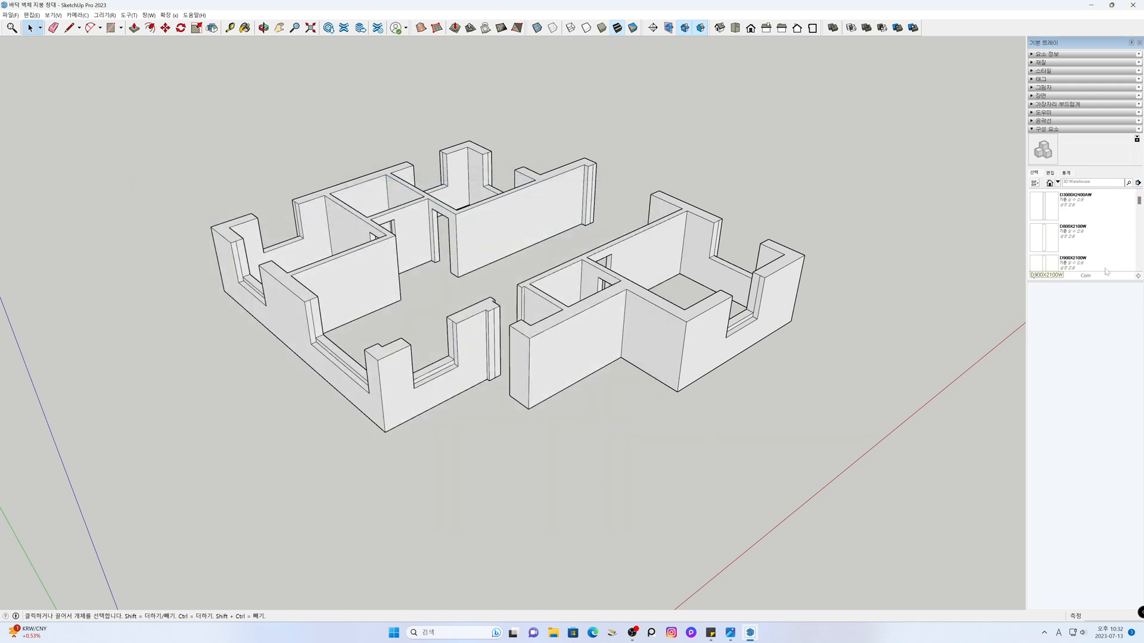
pyautogui.moveTo(1103, 282); pyautogui.dragTo(1111, 454)
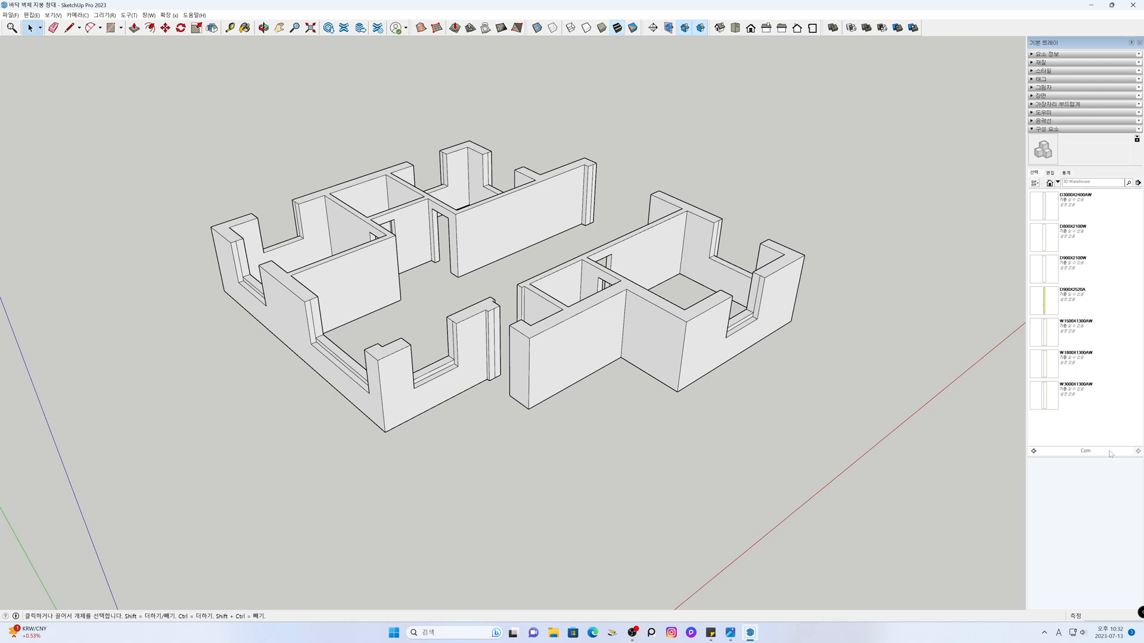
# Place the D900X2520A door component in the entrance opening between the two outer wall sections
pyautogui.click(1040, 306)
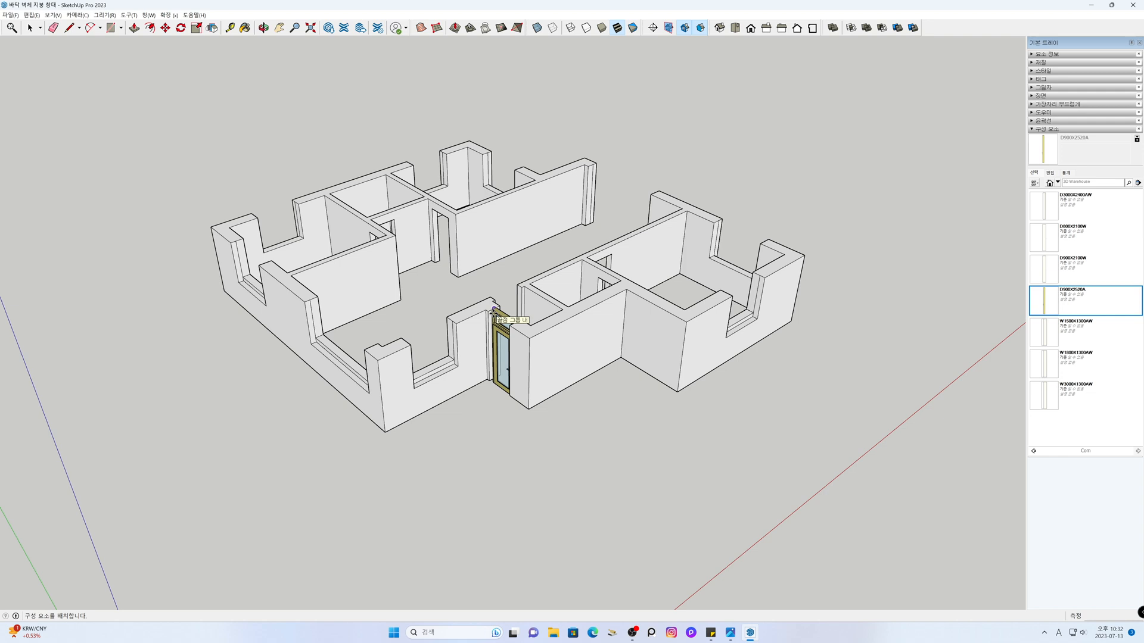
pyautogui.click(494, 309)
pyautogui.press('space')
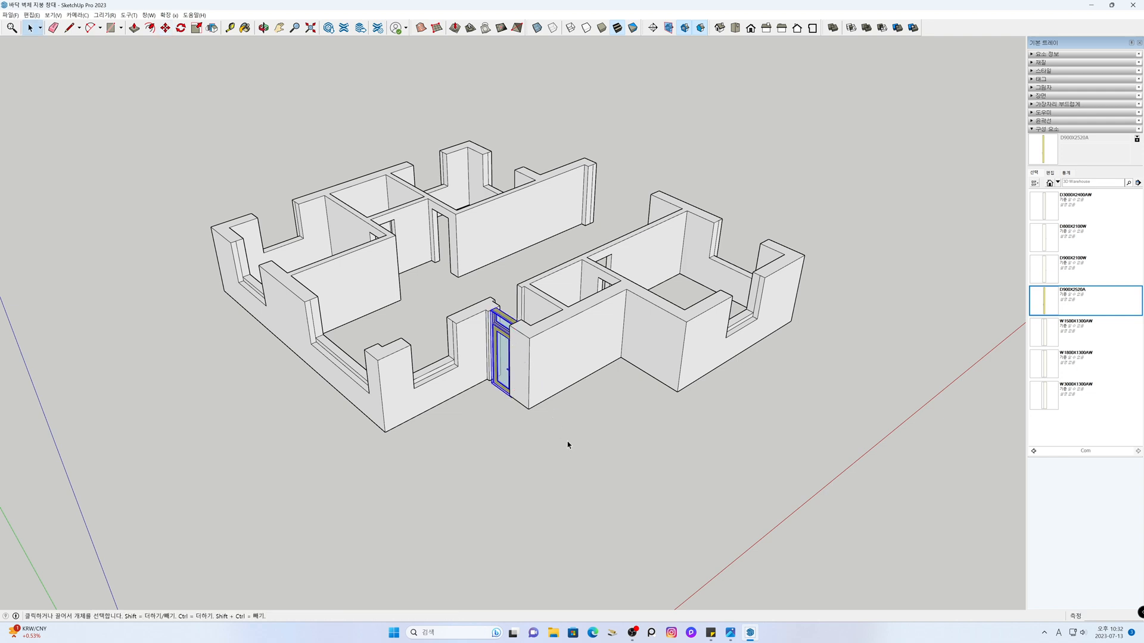
# Turn on X-ray display and place the D900X2100W door in the room opening at the end of the short interior hall
pyautogui.press('h')
pyautogui.moveTo(537, 320); pyautogui.dragTo(522, 429)
pyautogui.scroll(6, 469, 377)
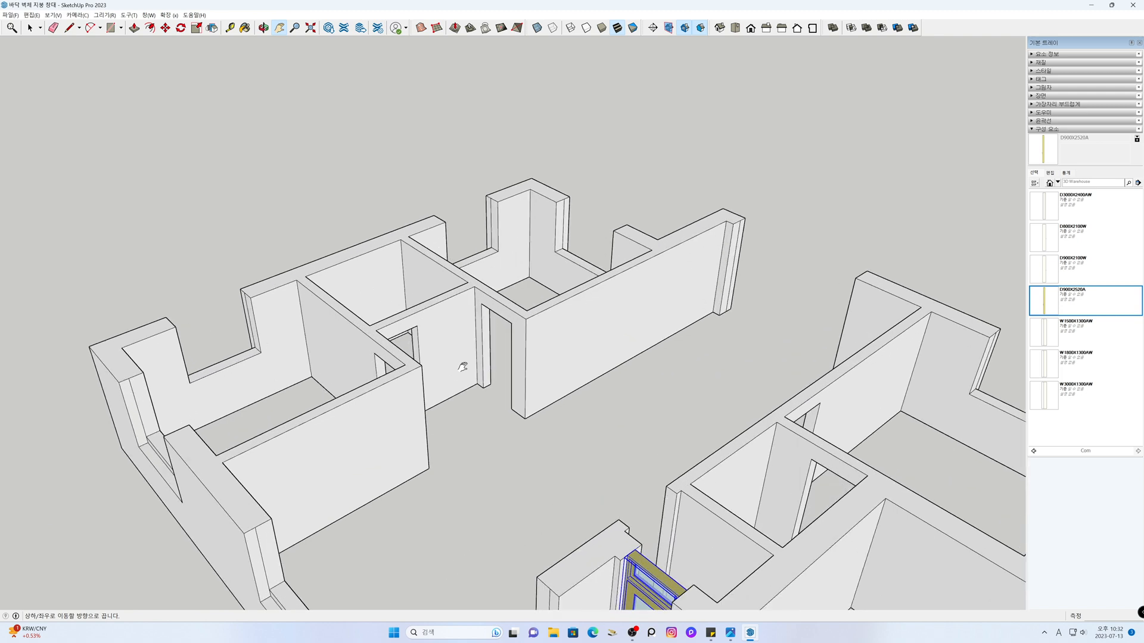
pyautogui.moveTo(502, 366); pyautogui.dragTo(541, 364)
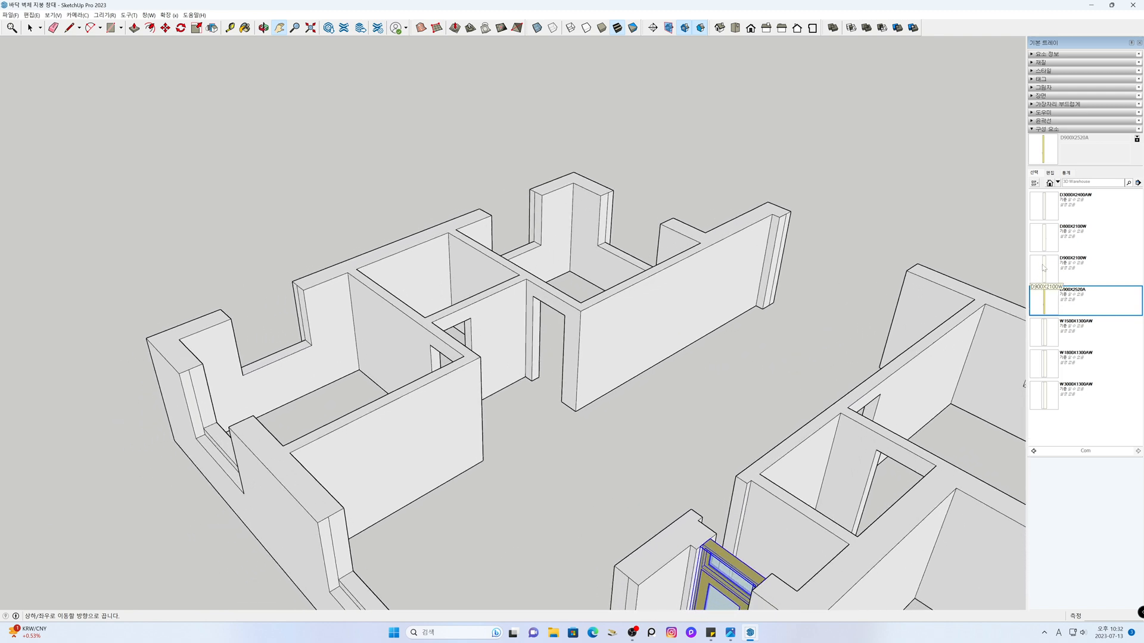
pyautogui.click(1044, 268)
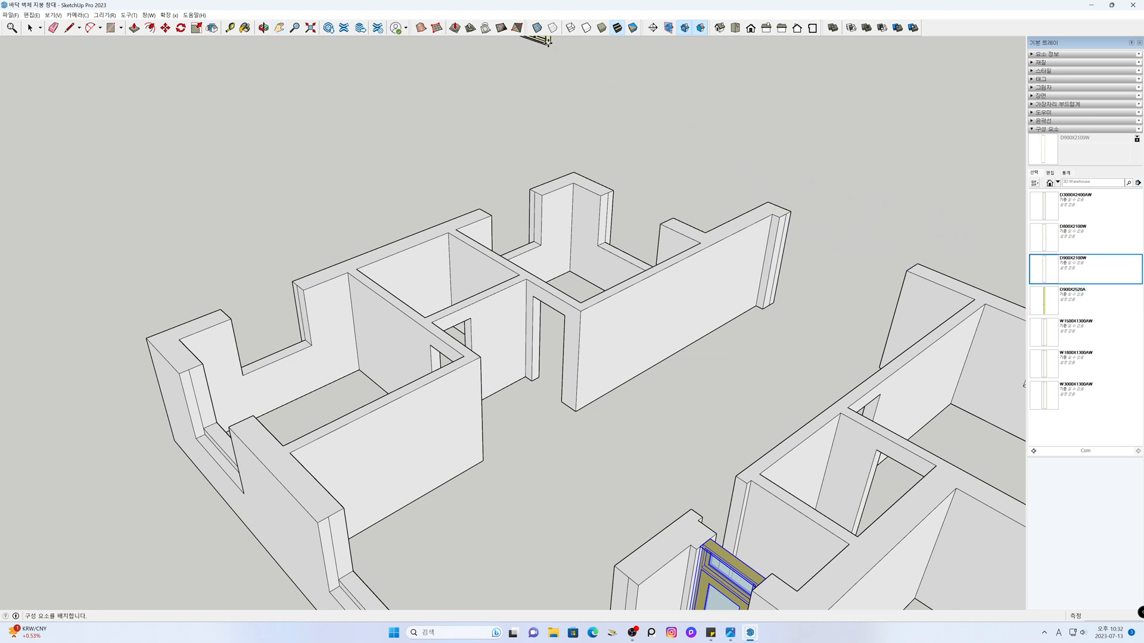
pyautogui.click(536, 28)
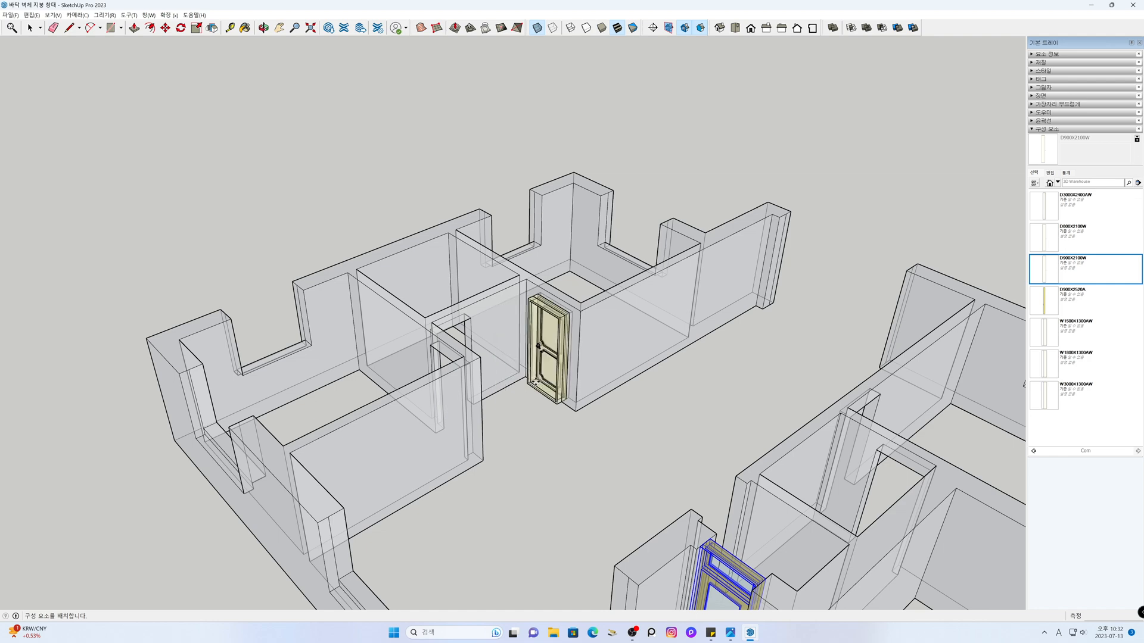
pyautogui.scroll(3, 536, 382)
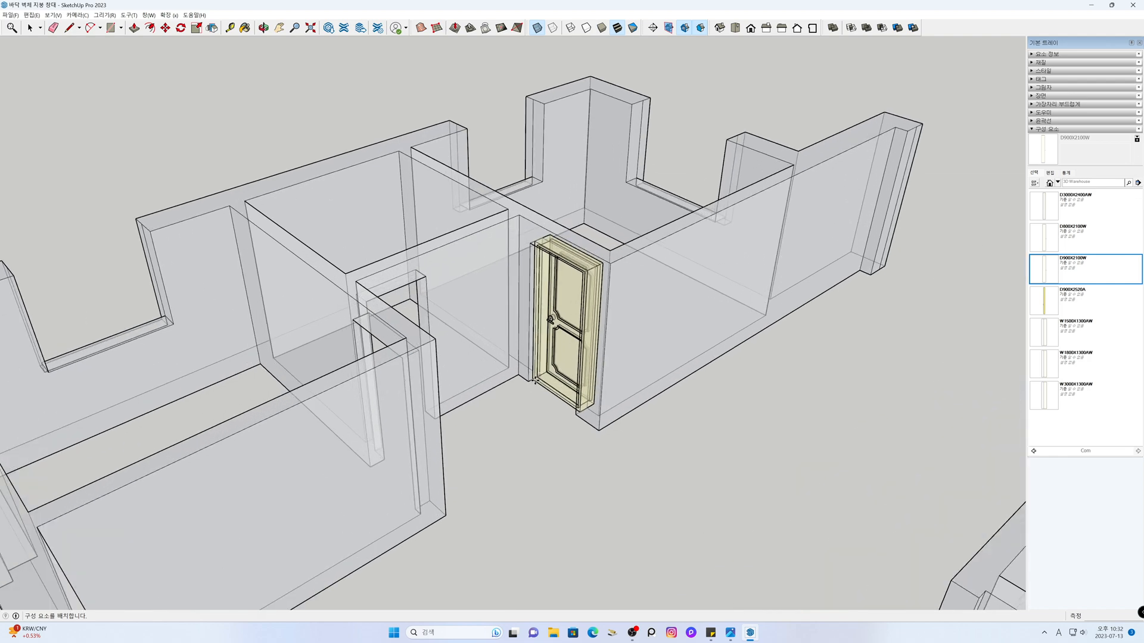
pyautogui.click(534, 381)
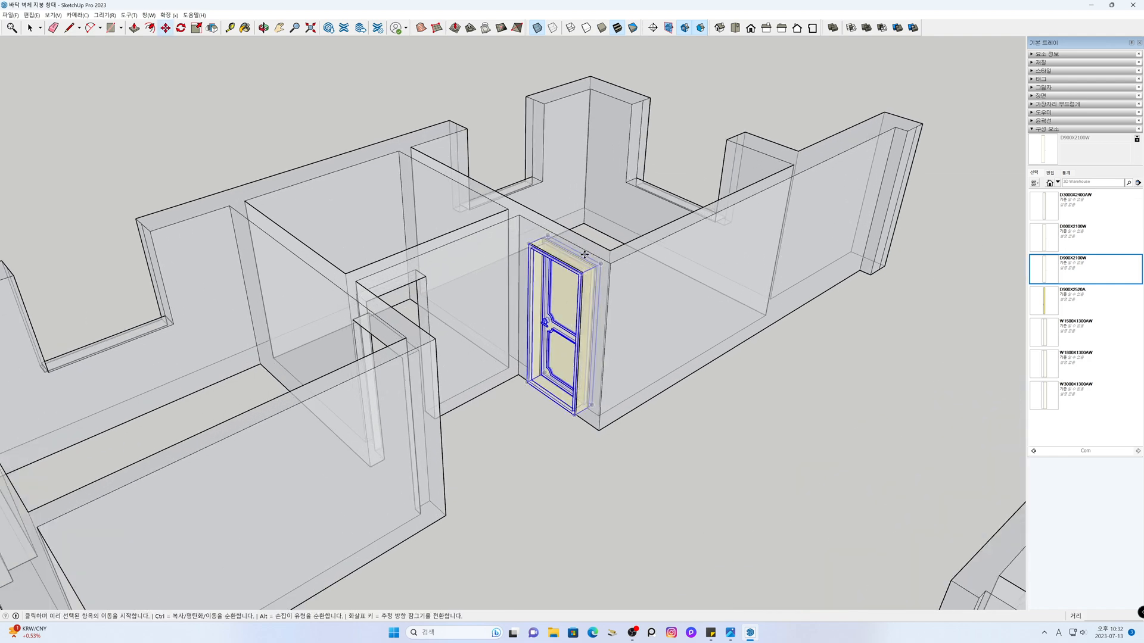
pyautogui.click(538, 28)
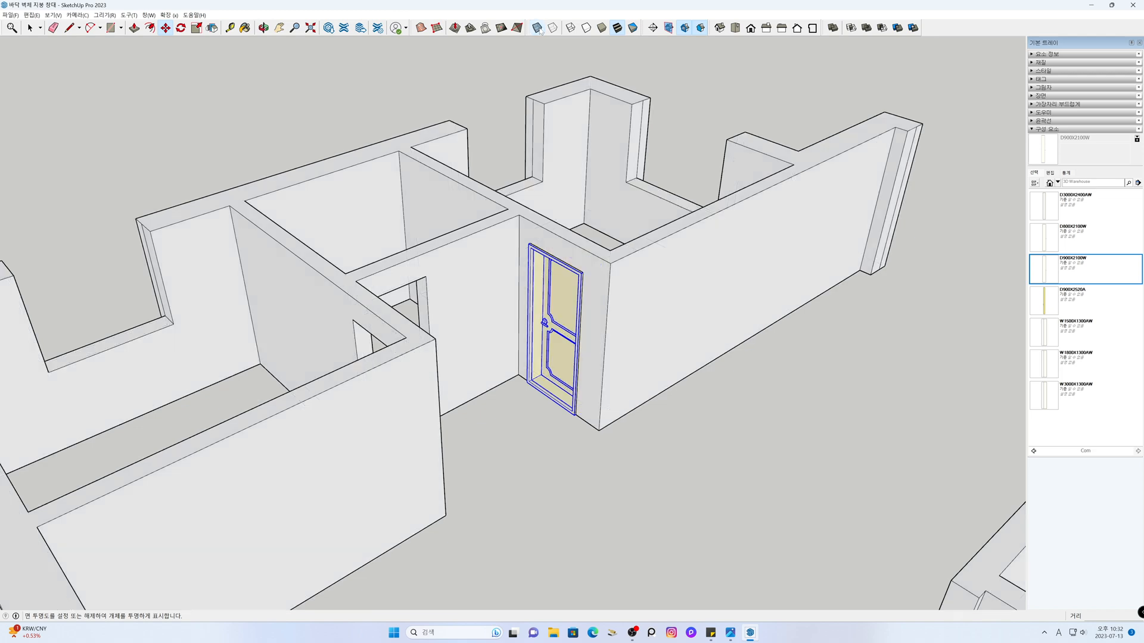
pyautogui.click(538, 28)
# Place the D800X2100W door in the small middle room's opening, around the corner from the first D900X2100W door
pyautogui.moveTo(807, 409); pyautogui.dragTo(565, 479, button='middle')
pyautogui.scroll(-3, 411, 409)
pyautogui.moveTo(682, 464); pyautogui.dragTo(566, 480, button='middle')
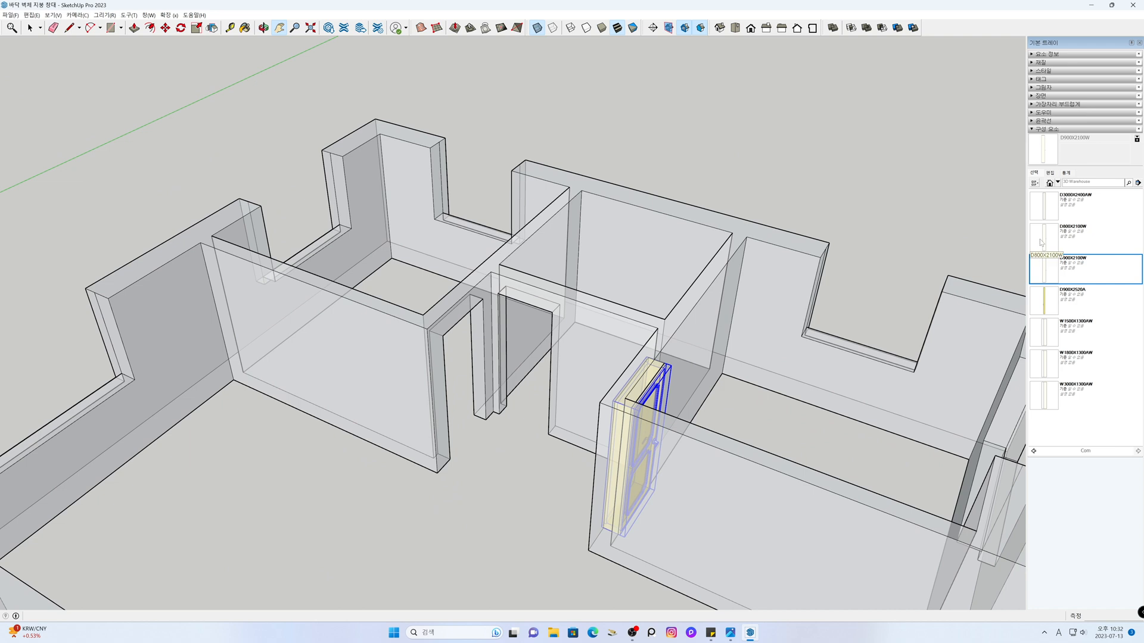
pyautogui.click(1041, 242)
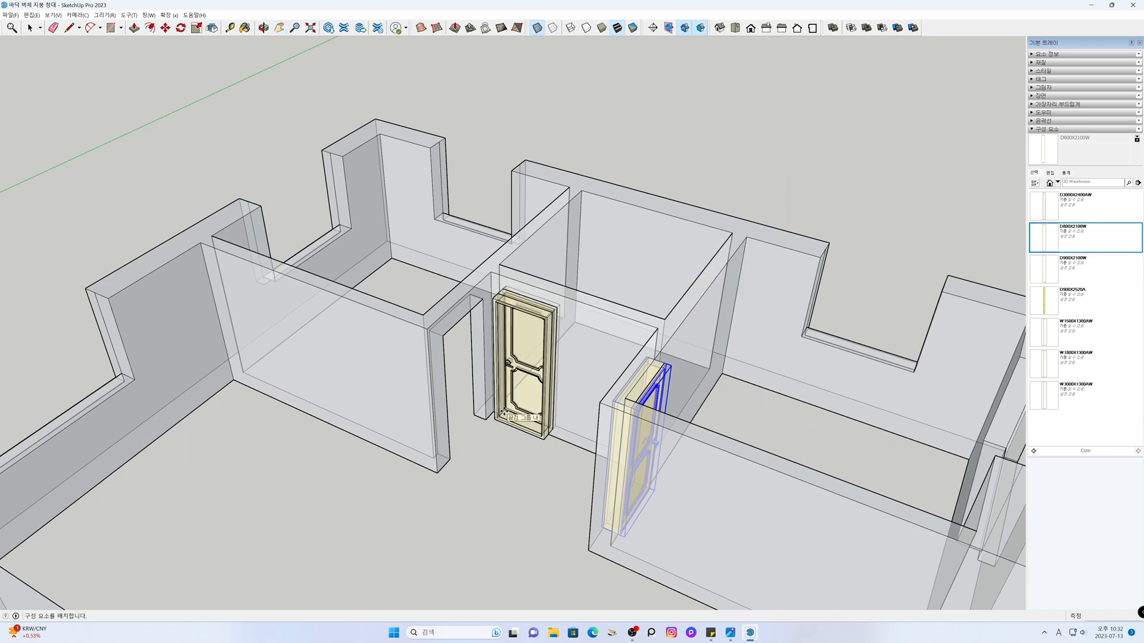
pyautogui.scroll(2, 505, 410)
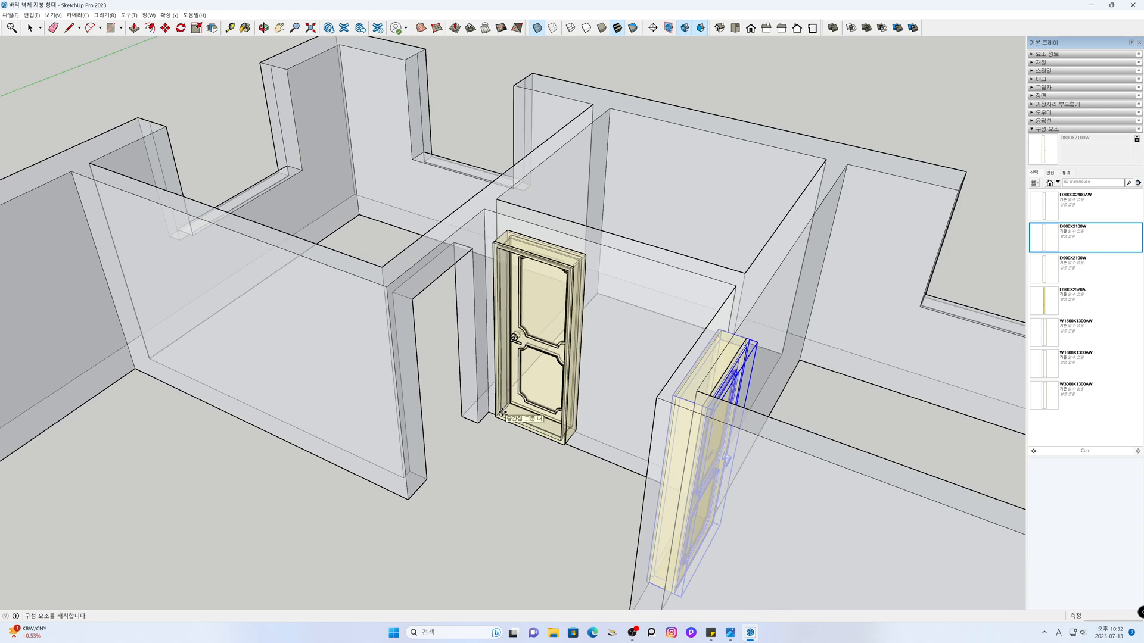
pyautogui.click(502, 411)
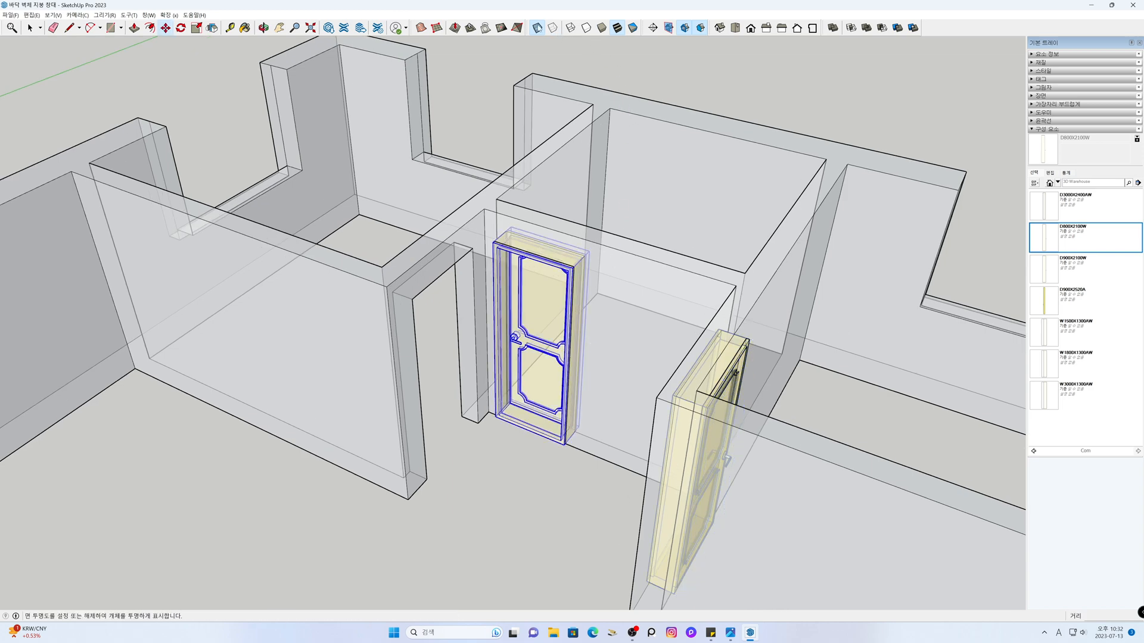
pyautogui.click(537, 27)
pyautogui.click(539, 28)
# Place a D900X2100W door in the opening across the short hall, on the other side of the D800X2100W door
pyautogui.moveTo(578, 504); pyautogui.dragTo(430, 507, button='middle')
pyautogui.moveTo(476, 476); pyautogui.dragTo(179, 489, button='middle')
pyautogui.moveTo(448, 394); pyautogui.dragTo(445, 459, button='middle')
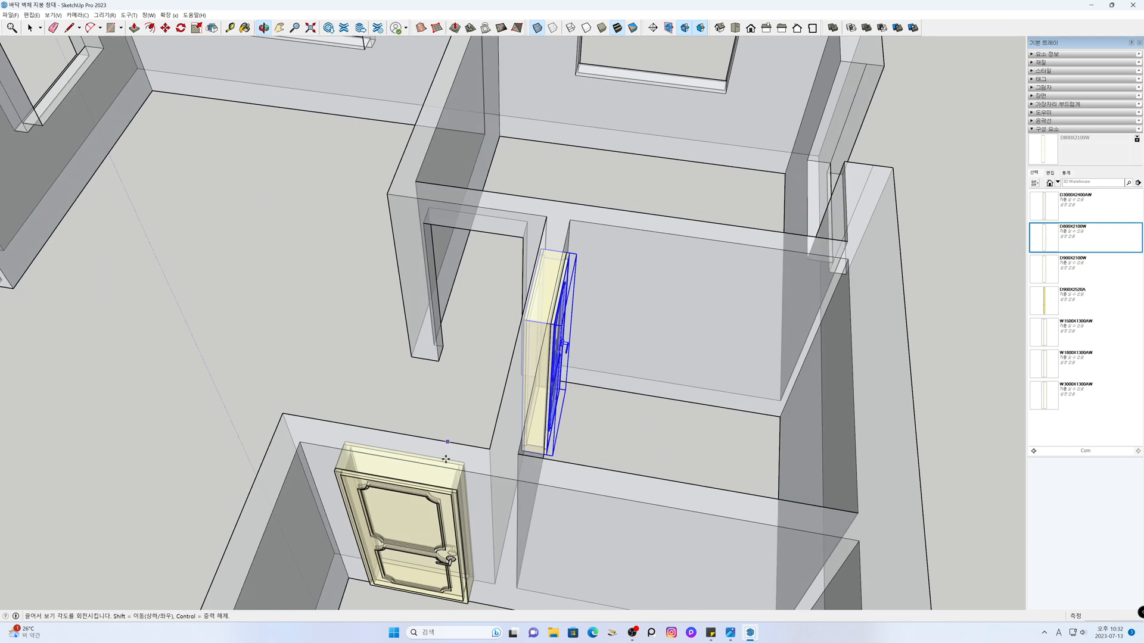
pyautogui.scroll(-2, 465, 404)
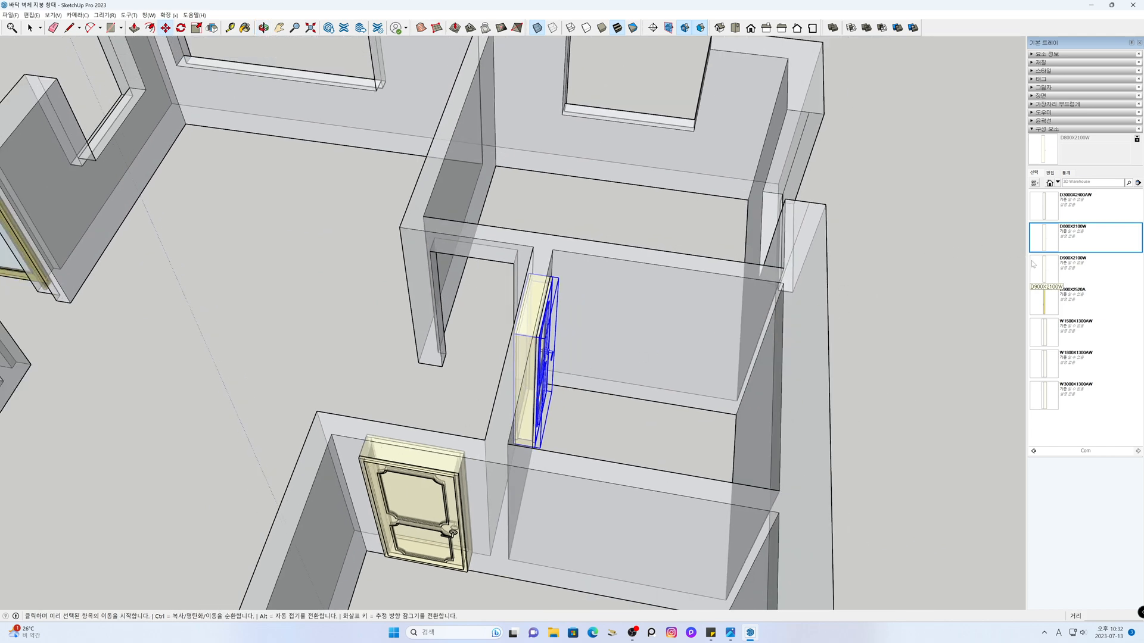
pyautogui.click(1038, 266)
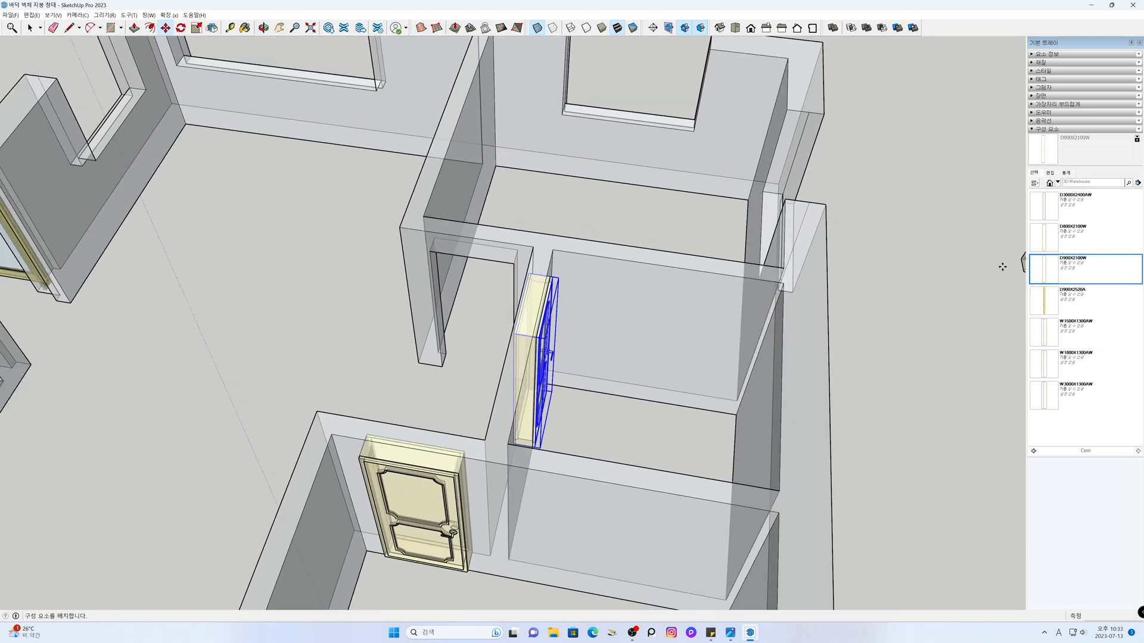
pyautogui.click(446, 359)
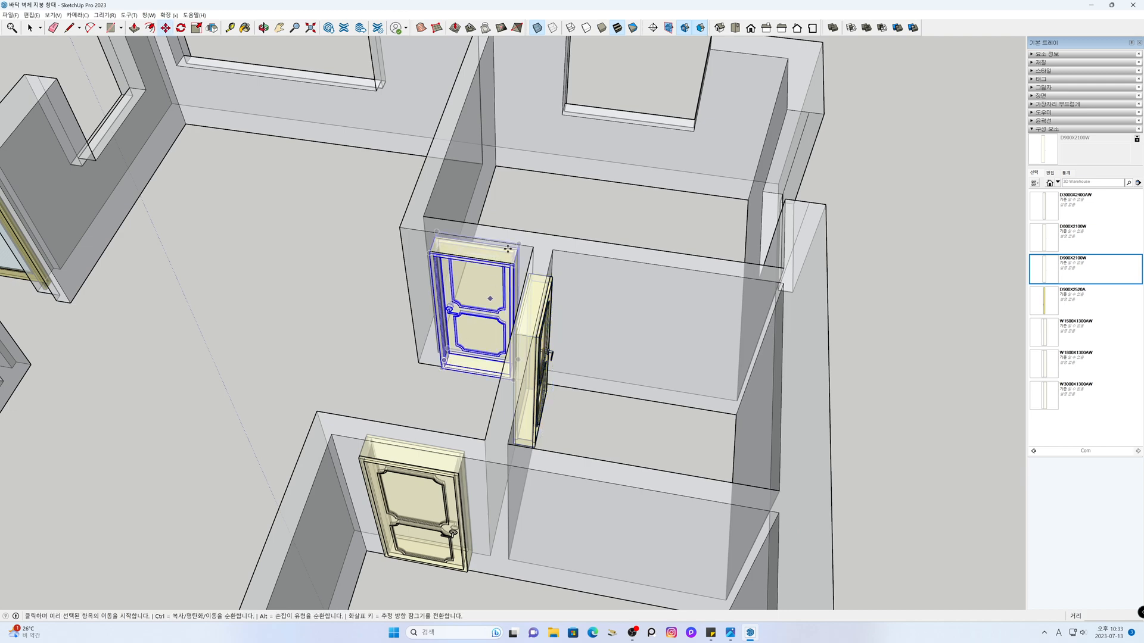
pyautogui.click(536, 28)
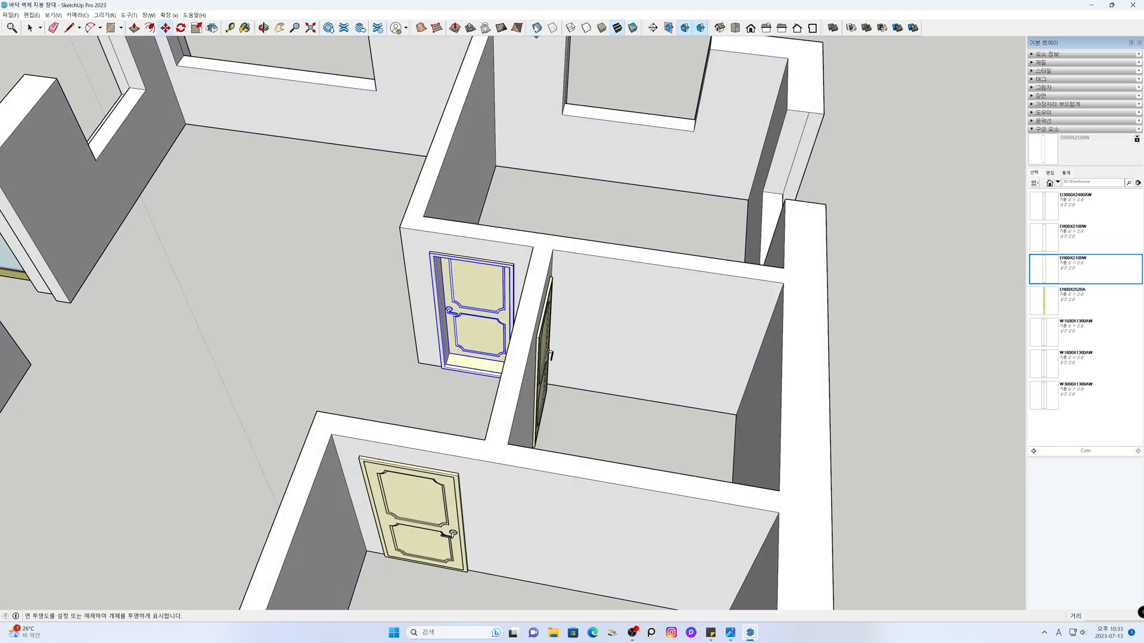
pyautogui.click(536, 28)
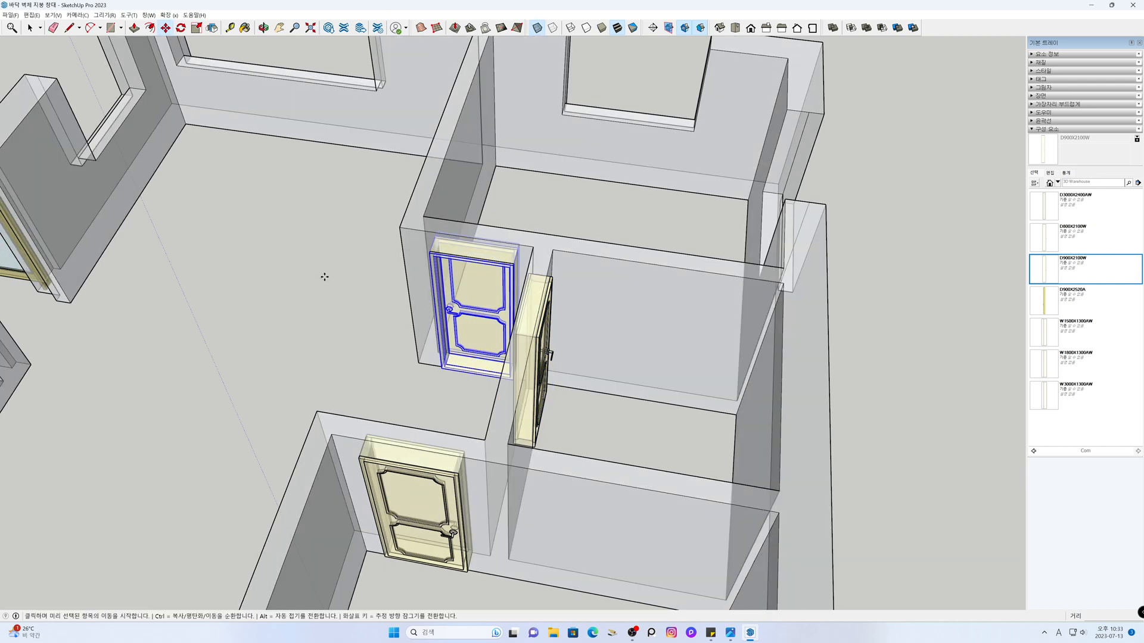
# Place a D900X2100W door in the opening of the long interior wall in the entrance-side half of the house
pyautogui.press('space')
pyautogui.press('h')
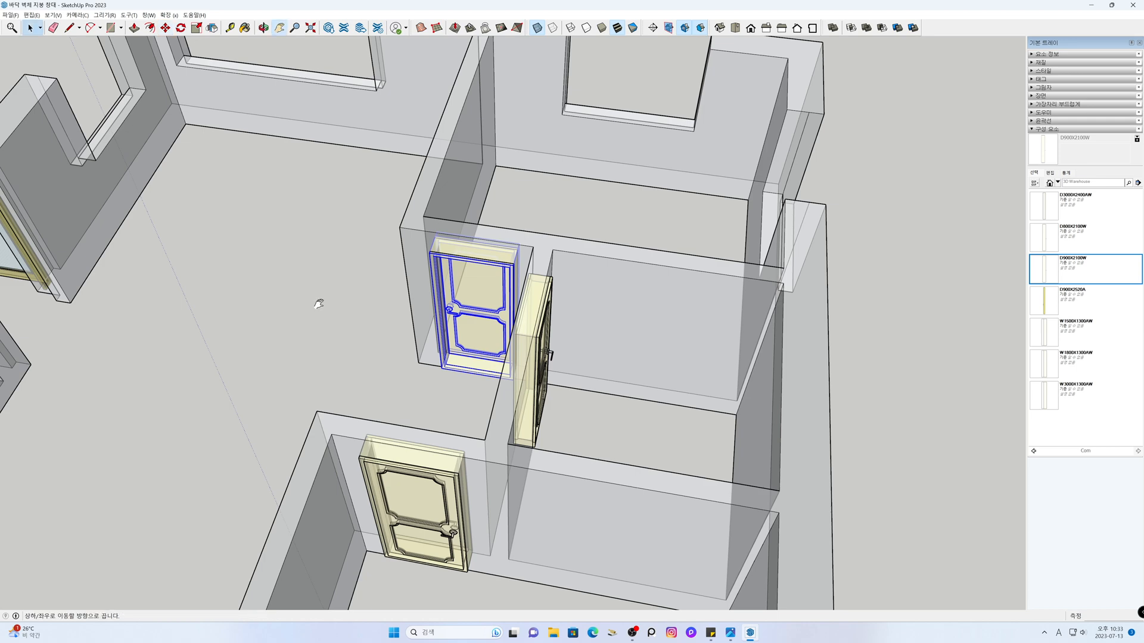
pyautogui.scroll(-3, 317, 347)
pyautogui.moveTo(325, 353); pyautogui.dragTo(572, 336)
pyautogui.scroll(-3, 571, 336)
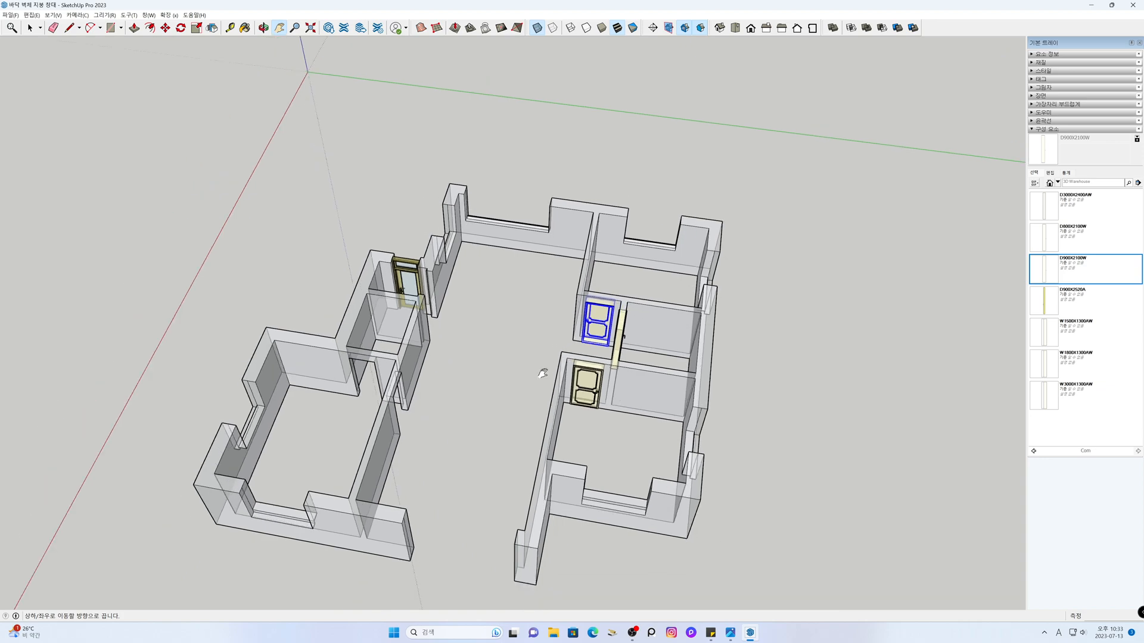
pyautogui.scroll(-1, 463, 383)
pyautogui.moveTo(463, 383); pyautogui.dragTo(345, 310, button='middle')
pyautogui.scroll(6, 573, 388)
pyautogui.moveTo(566, 411); pyautogui.dragTo(655, 408, button='middle')
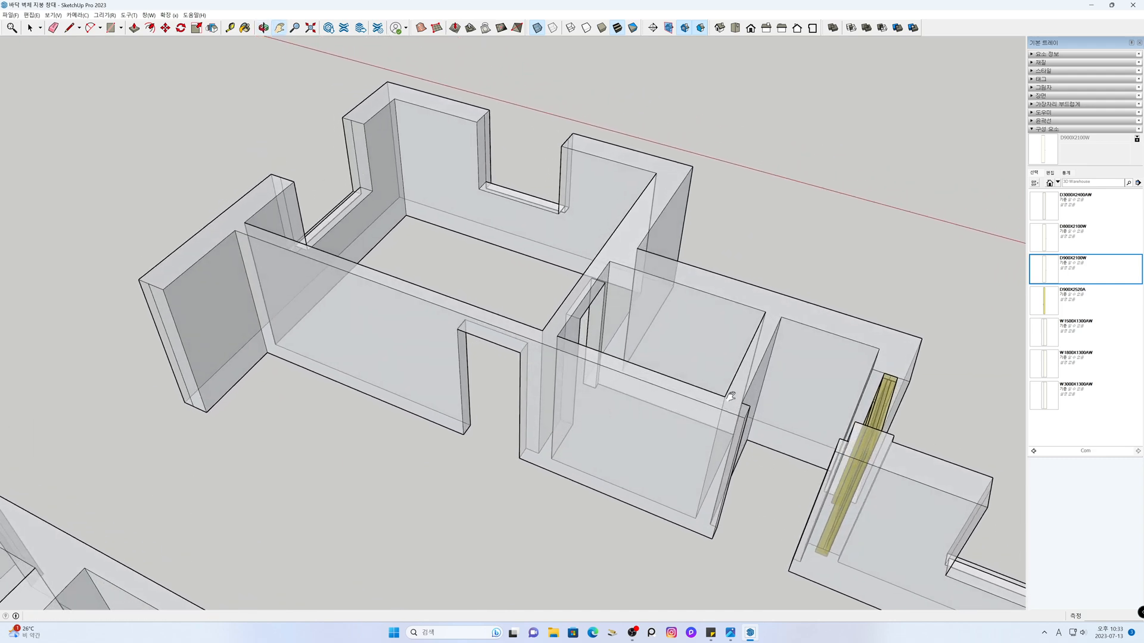
pyautogui.click(1040, 268)
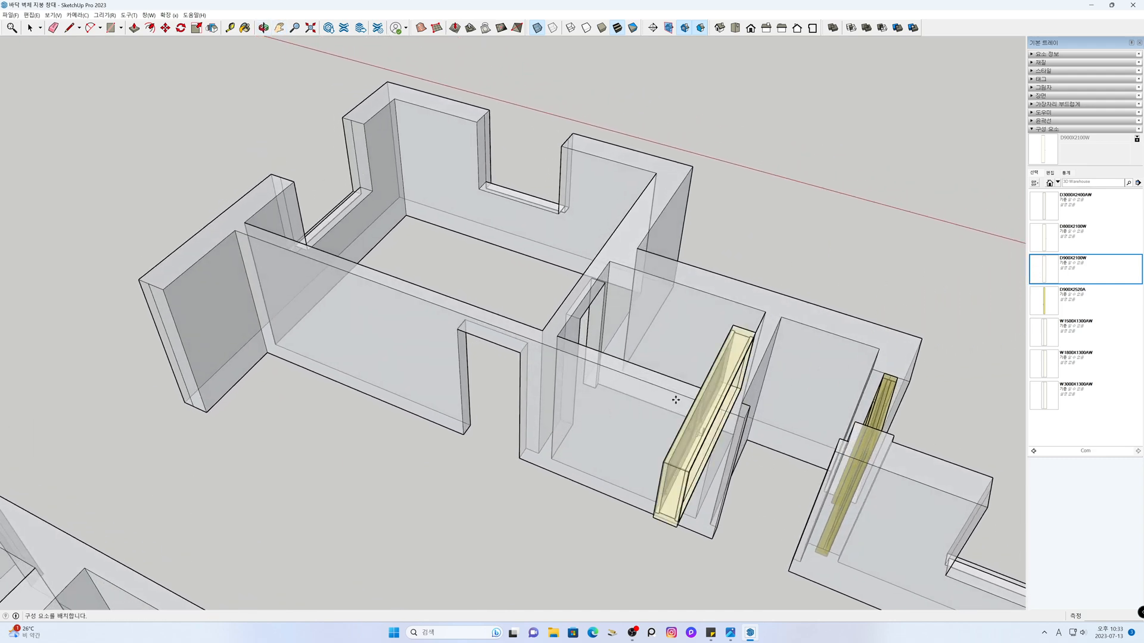
pyautogui.click(471, 428)
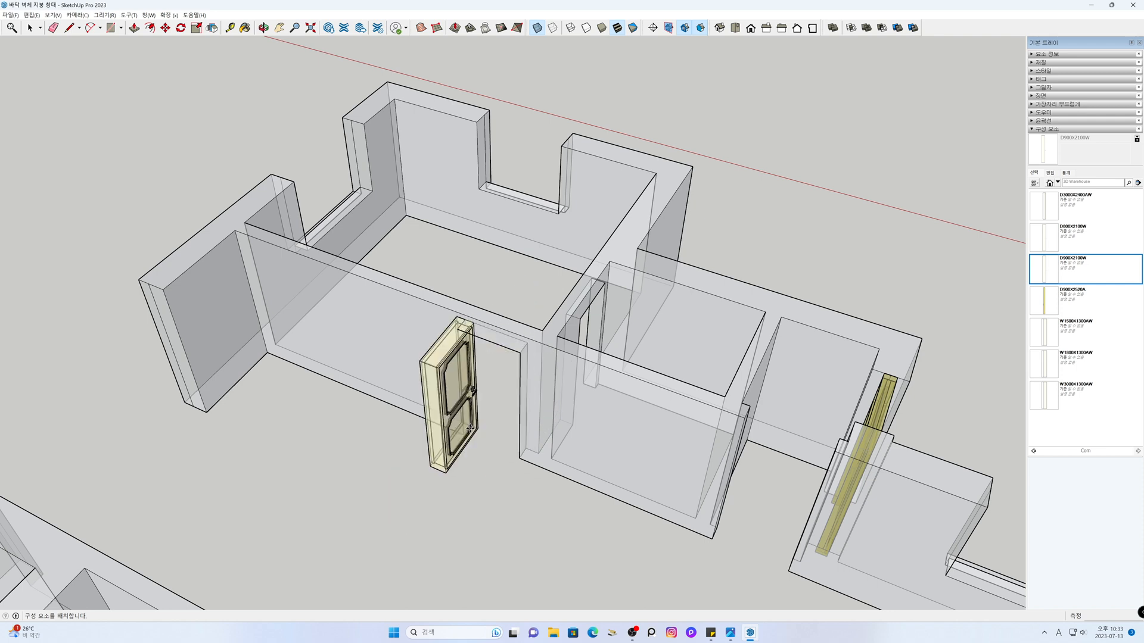
pyautogui.scroll(2, 470, 427)
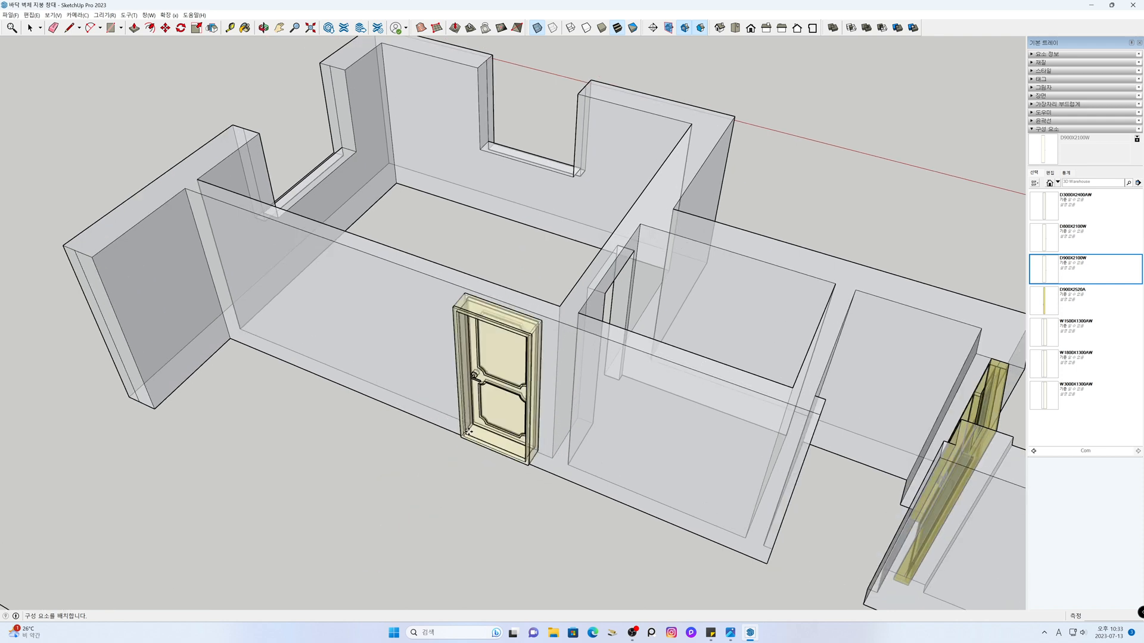
pyautogui.click(471, 428)
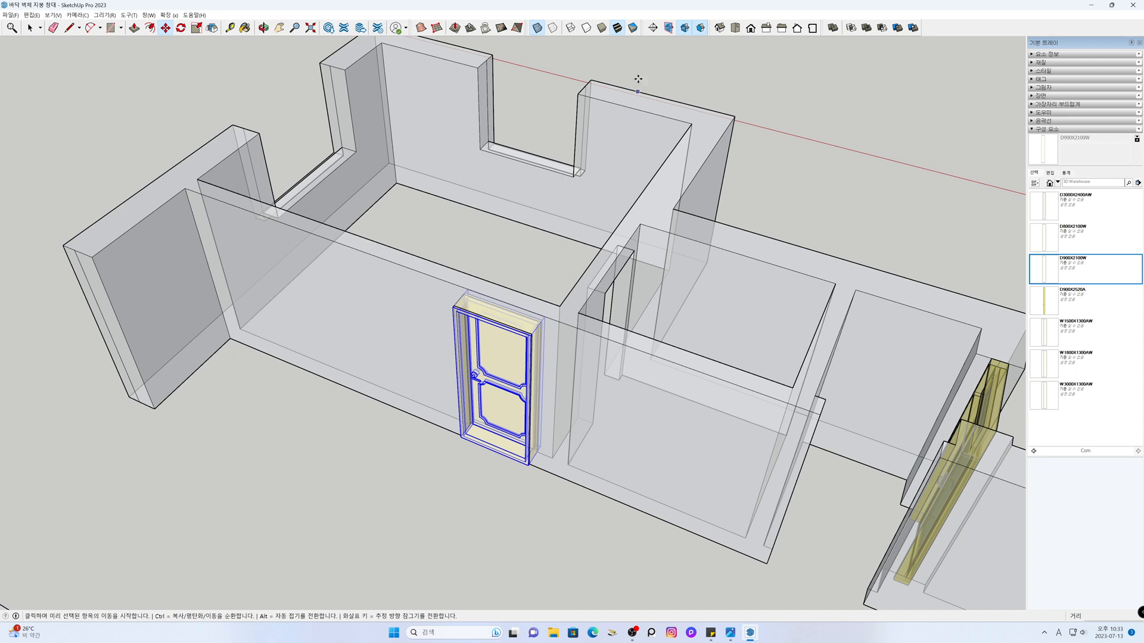
pyautogui.click(537, 28)
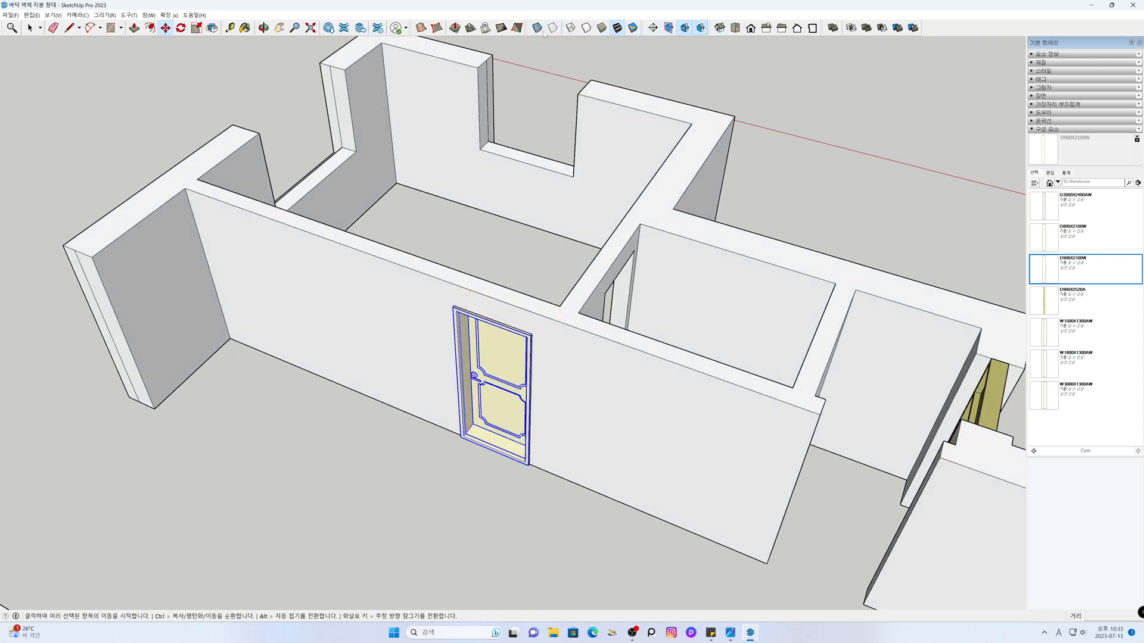
pyautogui.click(537, 28)
# Place a D800X2100W door in the wall between the entrance-side corner bedroom and its adjoining small room
pyautogui.moveTo(382, 319); pyautogui.dragTo(965, 402, button='middle')
pyautogui.moveTo(710, 381); pyautogui.dragTo(760, 418, button='middle')
pyautogui.click(1043, 245)
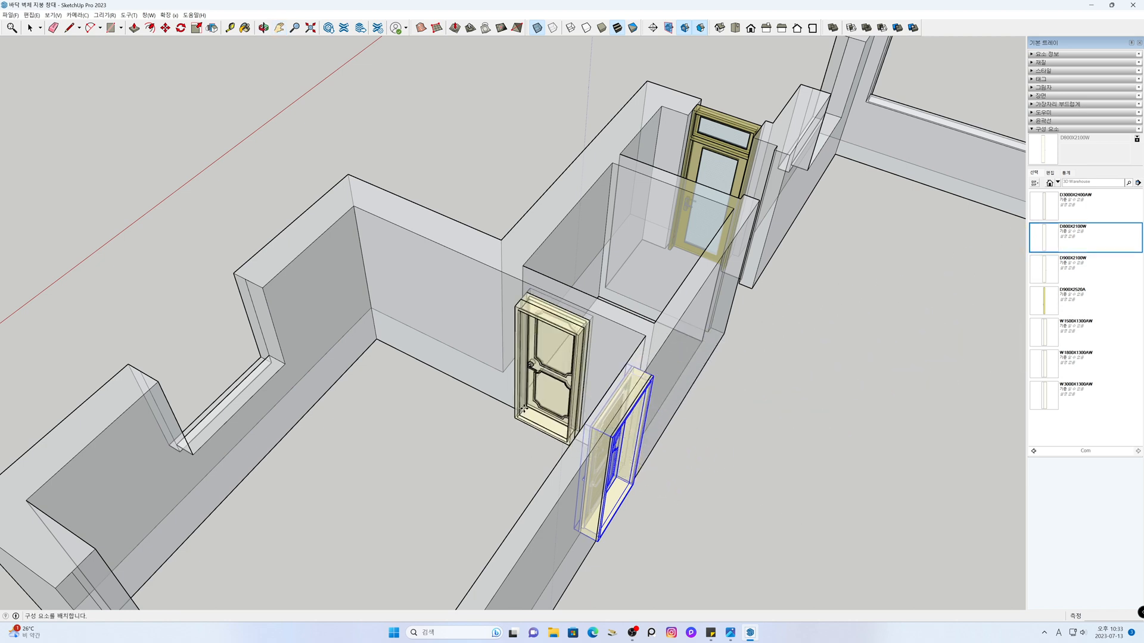
pyautogui.click(524, 409)
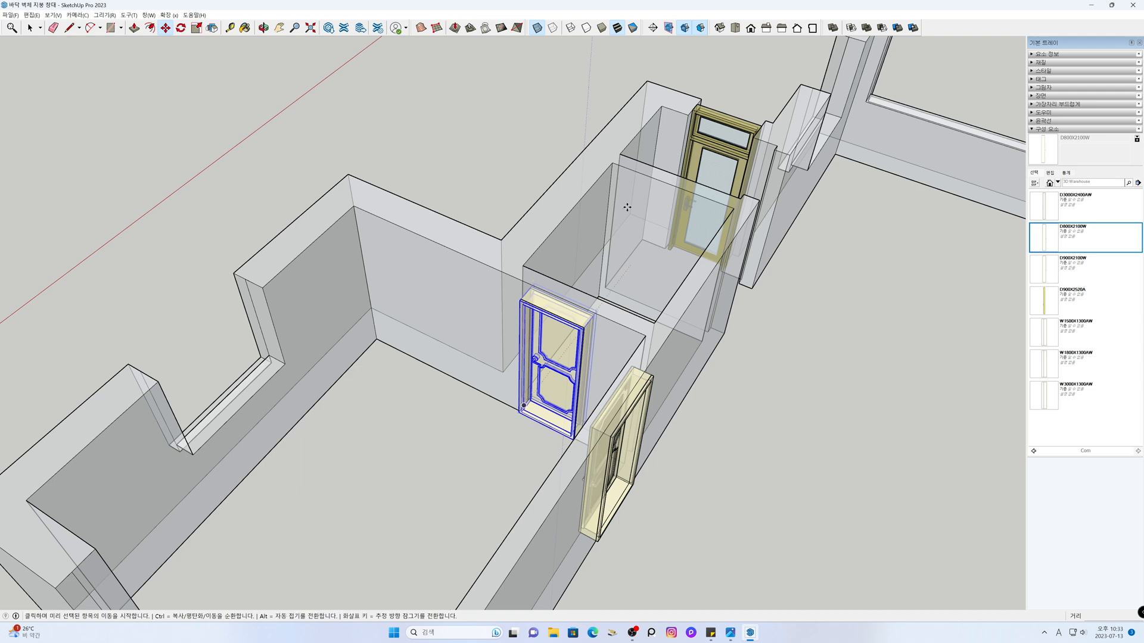
# Turn off the X-ray face style so the walls display as opaque
pyautogui.click(536, 27)
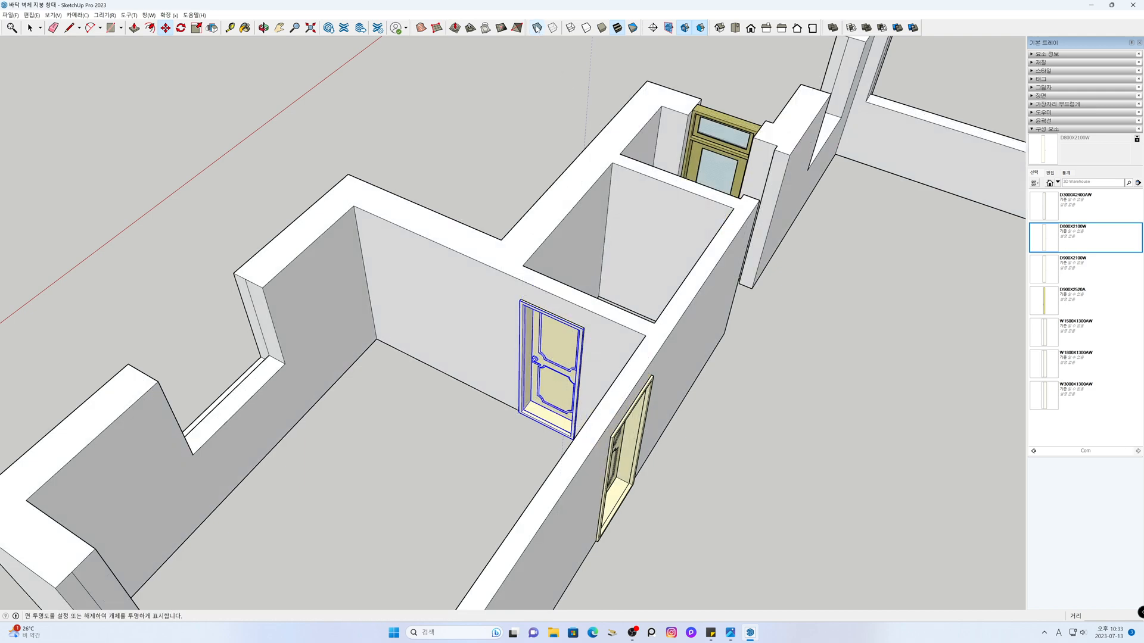
pyautogui.click(536, 28)
pyautogui.click(537, 27)
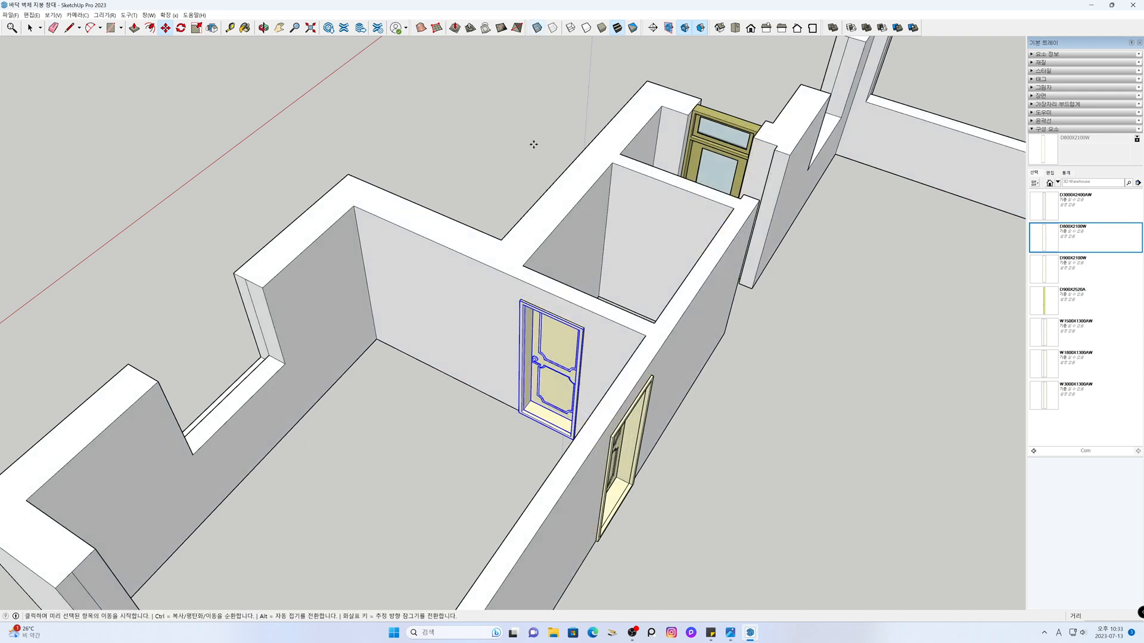
pyautogui.scroll(-5, 484, 329)
pyautogui.press('space')
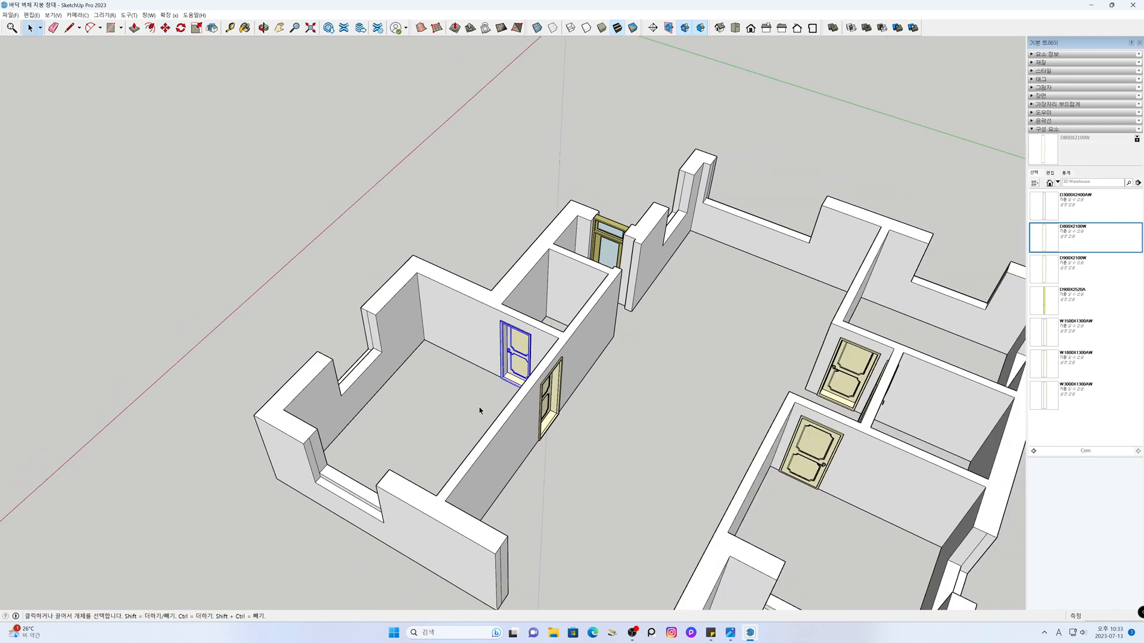
# Examine the placed doors from several sides, checking the handle sides of the doors around the short hall
pyautogui.press('o')
pyautogui.moveTo(666, 418); pyautogui.dragTo(431, 382)
pyautogui.scroll(3, 347, 415)
pyautogui.moveTo(348, 415); pyautogui.dragTo(876, 450)
pyautogui.press('h')
pyautogui.moveTo(723, 486); pyautogui.dragTo(724, 485)
pyautogui.press('space')
pyautogui.click(723, 481)
pyautogui.press('h')
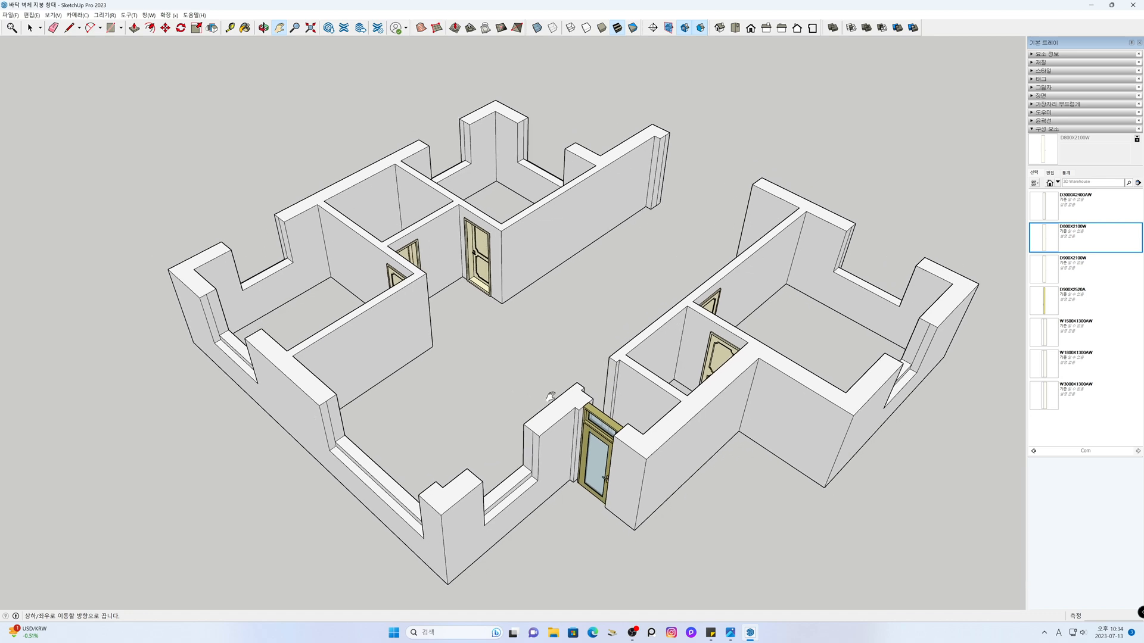
pyautogui.scroll(5, 546, 368)
pyautogui.scroll(6, 572, 381)
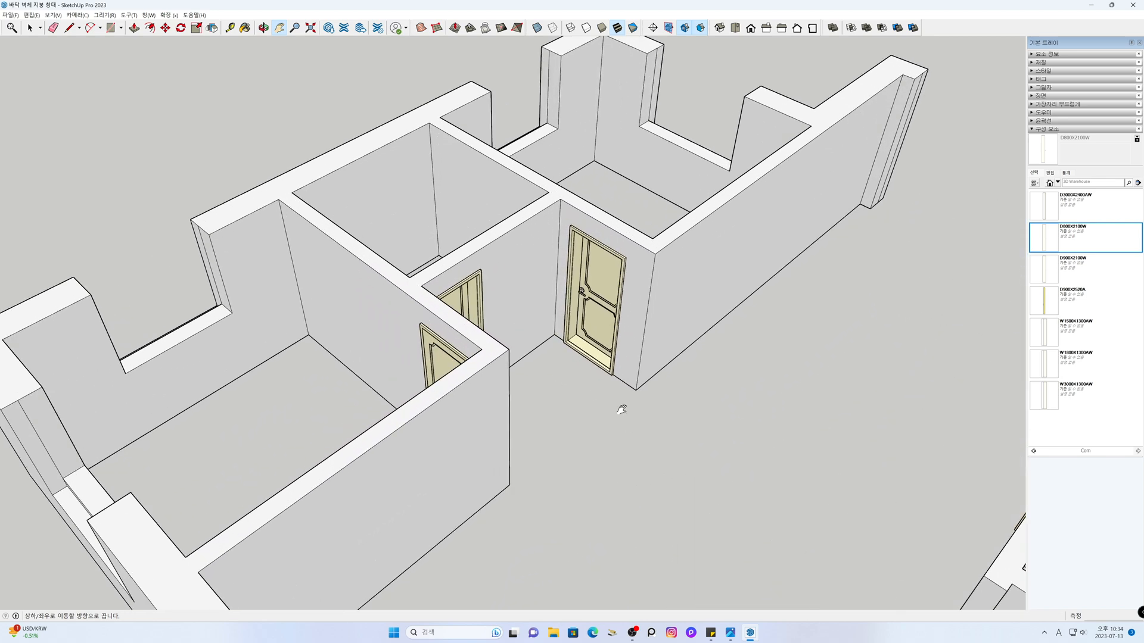
pyautogui.moveTo(604, 443); pyautogui.dragTo(644, 474)
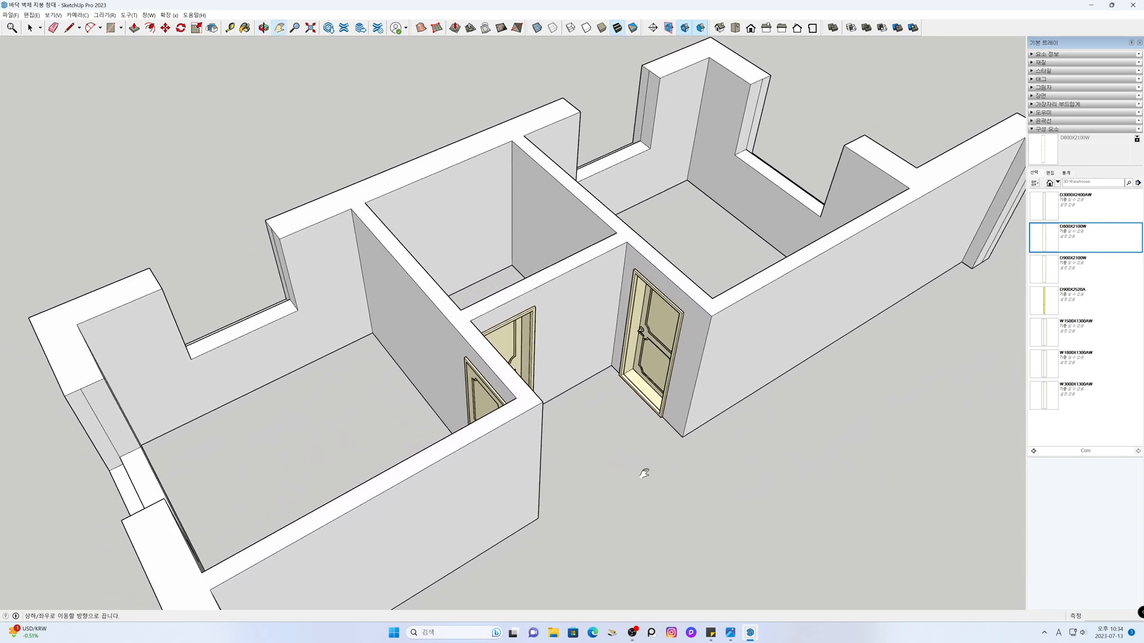
pyautogui.press('space')
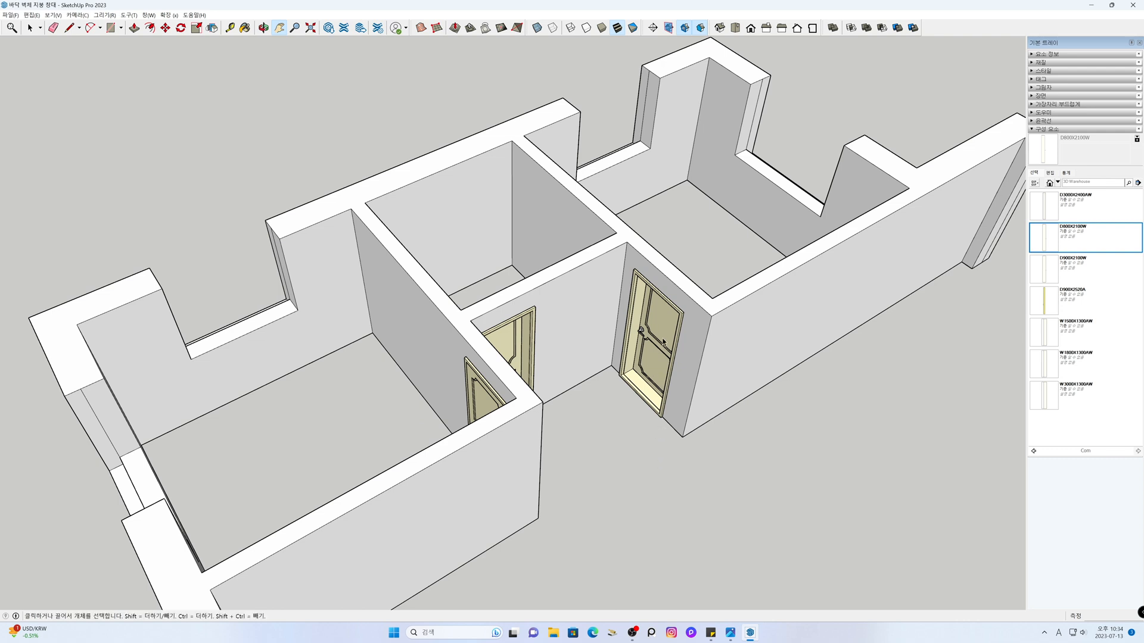
pyautogui.click(655, 376)
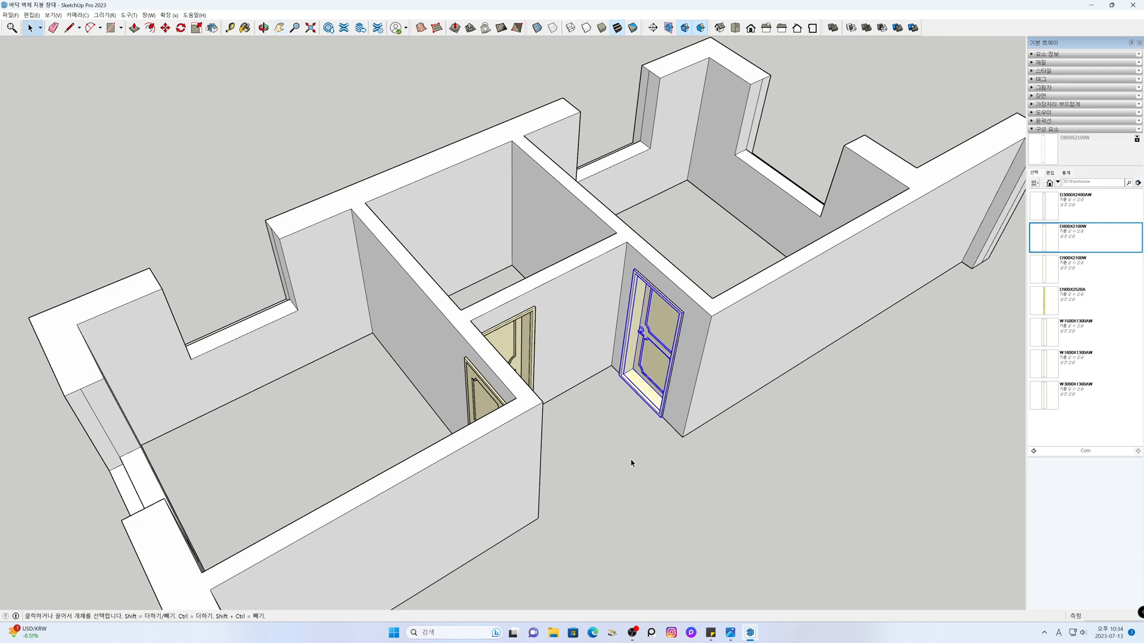
# Flip the small middle room's D800X2100W door across its vertical centre plane to swap its handle side
pyautogui.moveTo(628, 463); pyautogui.dragTo(380, 447, button='middle')
pyautogui.click(478, 363)
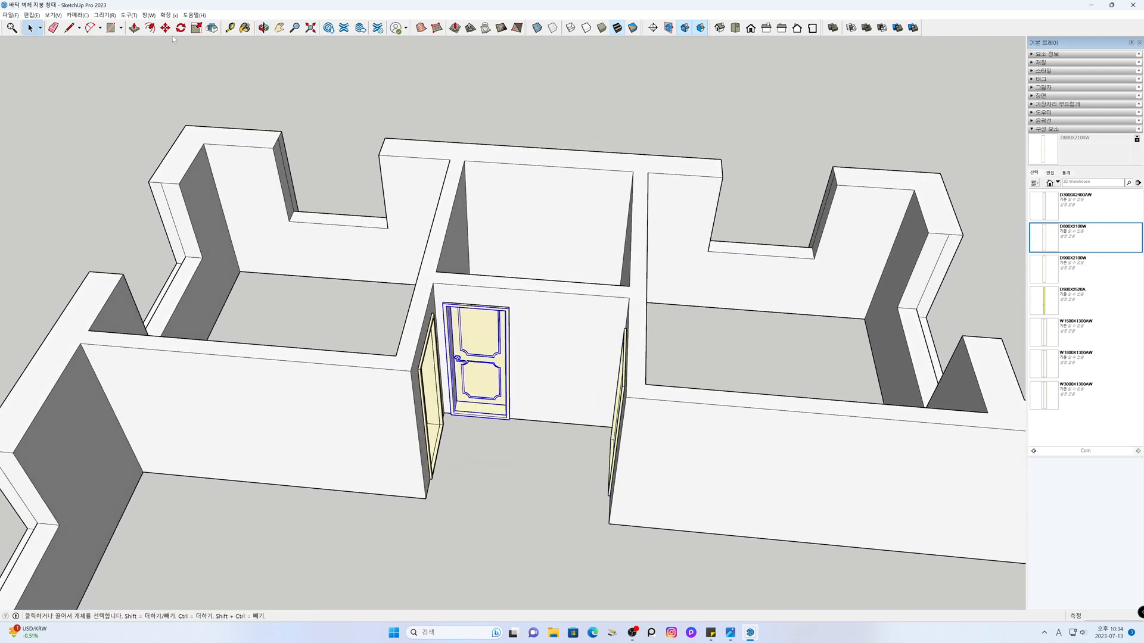
pyautogui.click(212, 28)
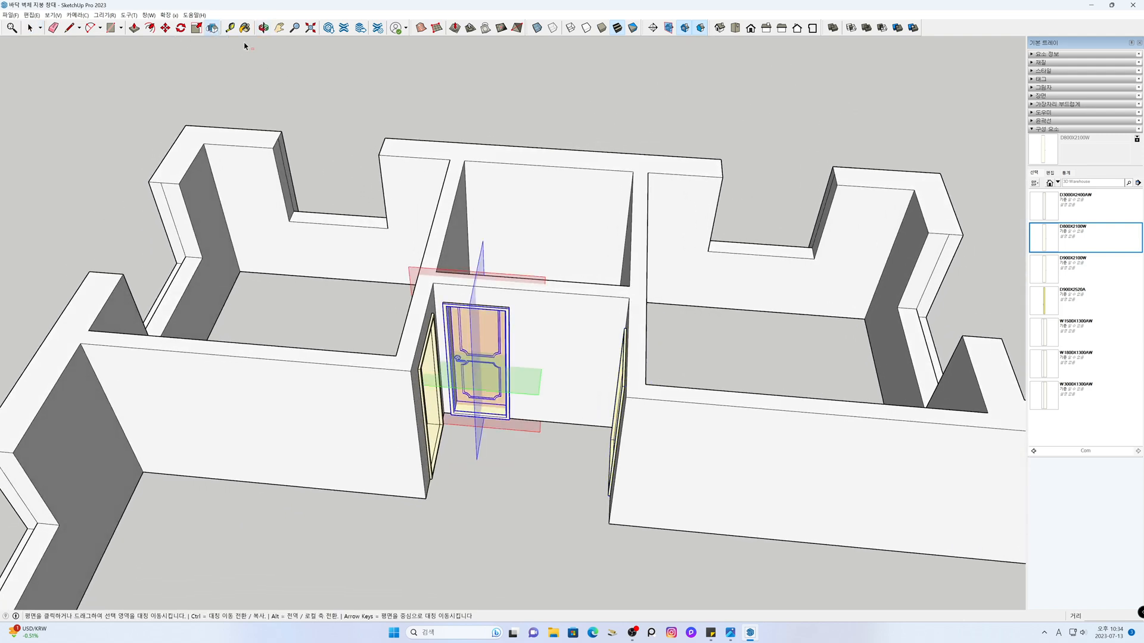
pyautogui.click(482, 267)
pyautogui.click(559, 466)
# Mirror the short-hall door of the bedroom beside the living room's wide window across its vertical centre plane, moving the handle to the opposite side
pyautogui.moveTo(559, 466); pyautogui.dragTo(445, 397, button='middle')
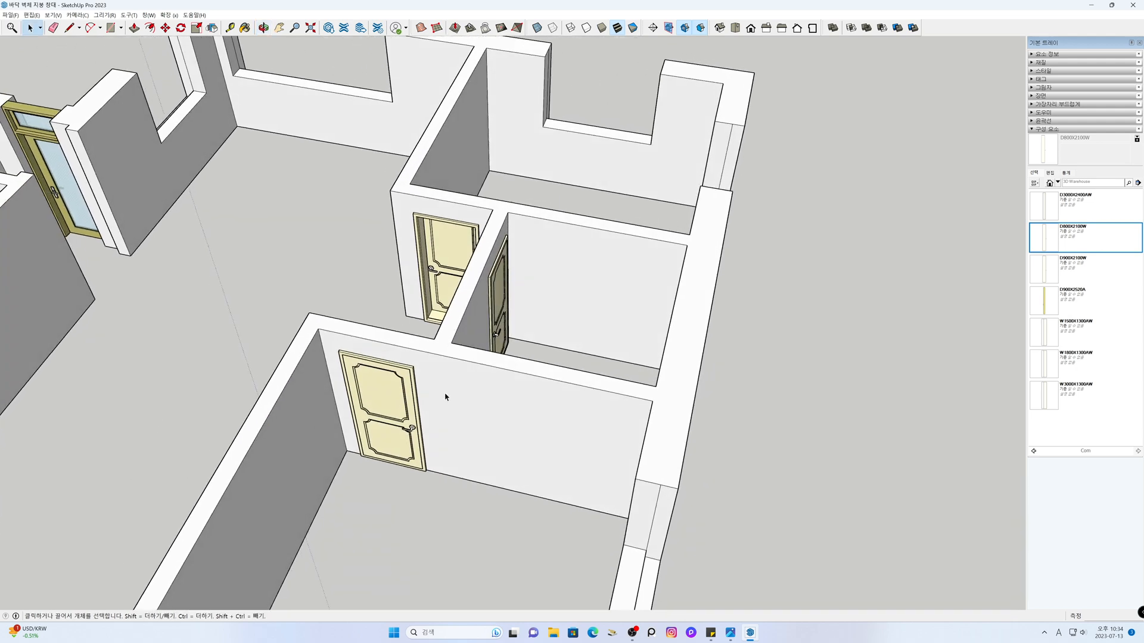
pyautogui.keyDown('shift'); pyautogui.moveTo(554, 346); pyautogui.dragTo(690, 447, button='middle'); pyautogui.keyUp('shift')
pyautogui.click(598, 379)
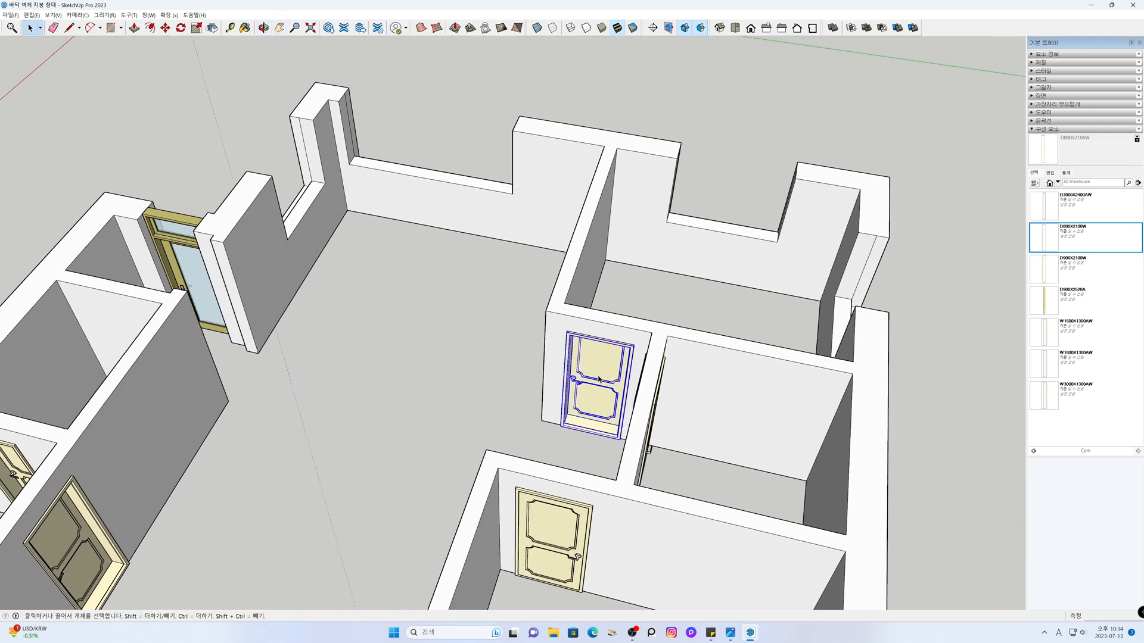
pyautogui.click(213, 29)
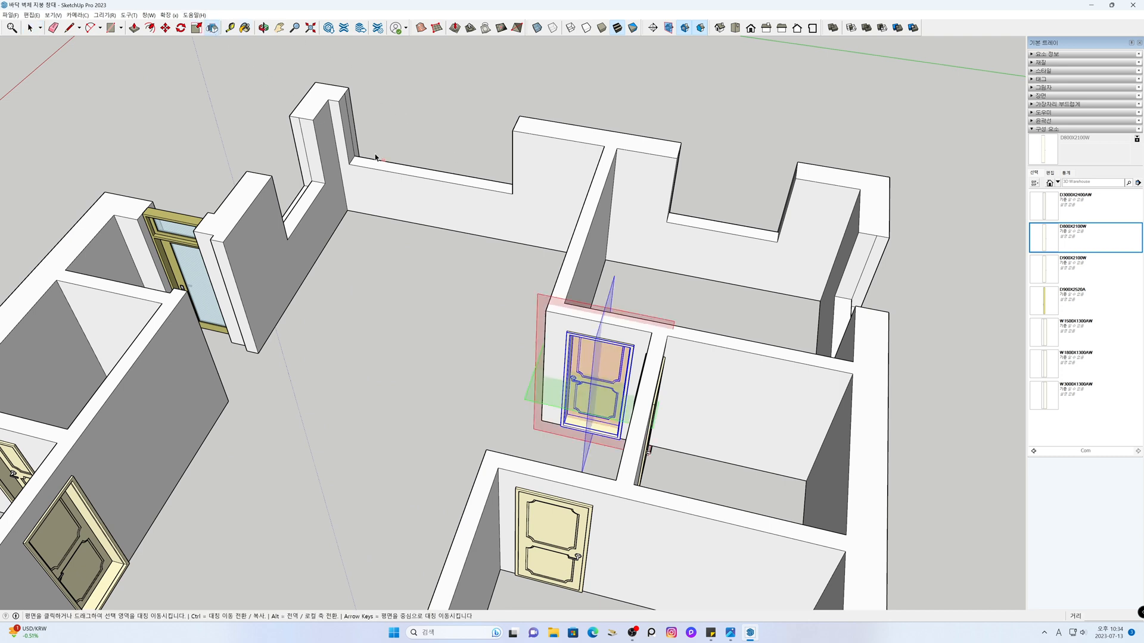
pyautogui.click(613, 294)
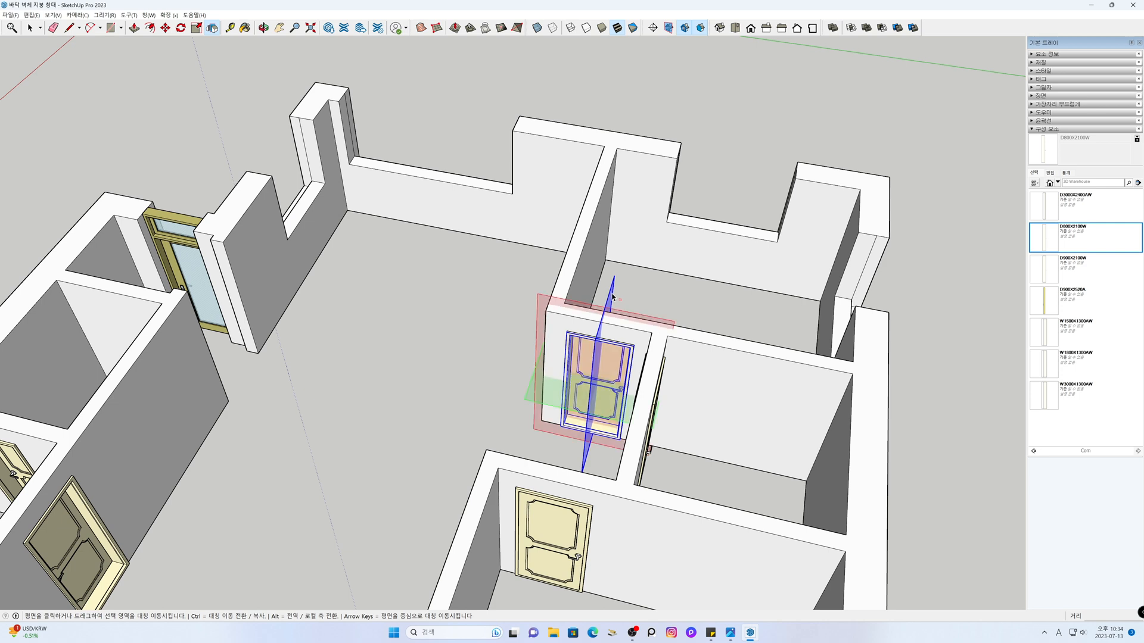
pyautogui.press('space')
pyautogui.click(429, 298)
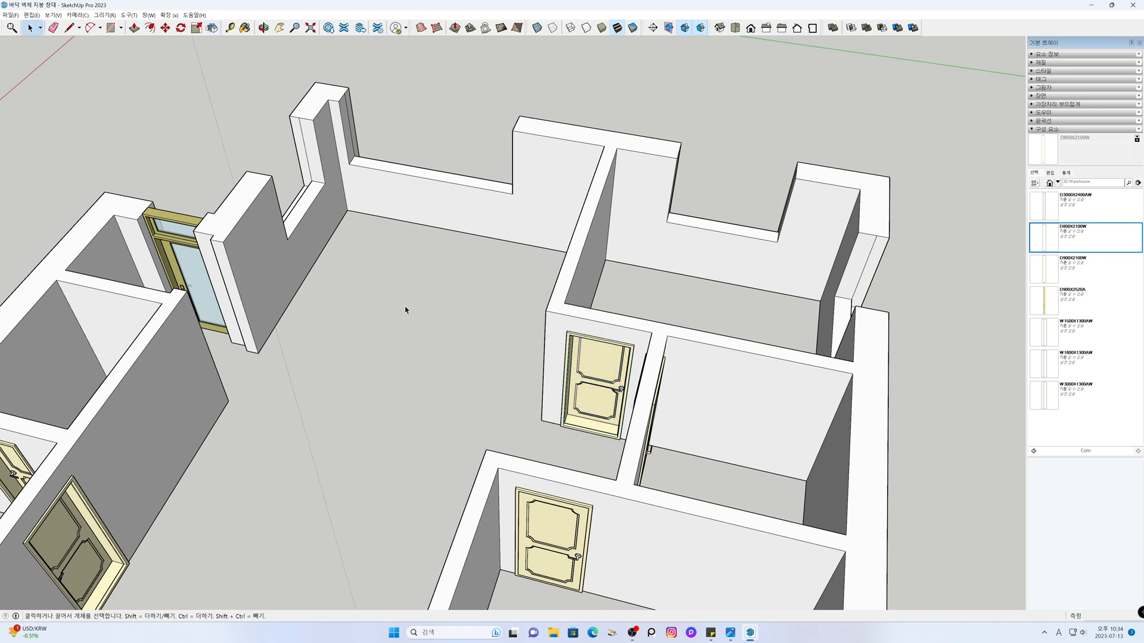
# Flip the D900X2100W door in the long interior wall across its vertical centre plane so its handle changes sides
pyautogui.scroll(-4, 405, 310)
pyautogui.moveTo(409, 324); pyautogui.dragTo(468, 384, button='middle')
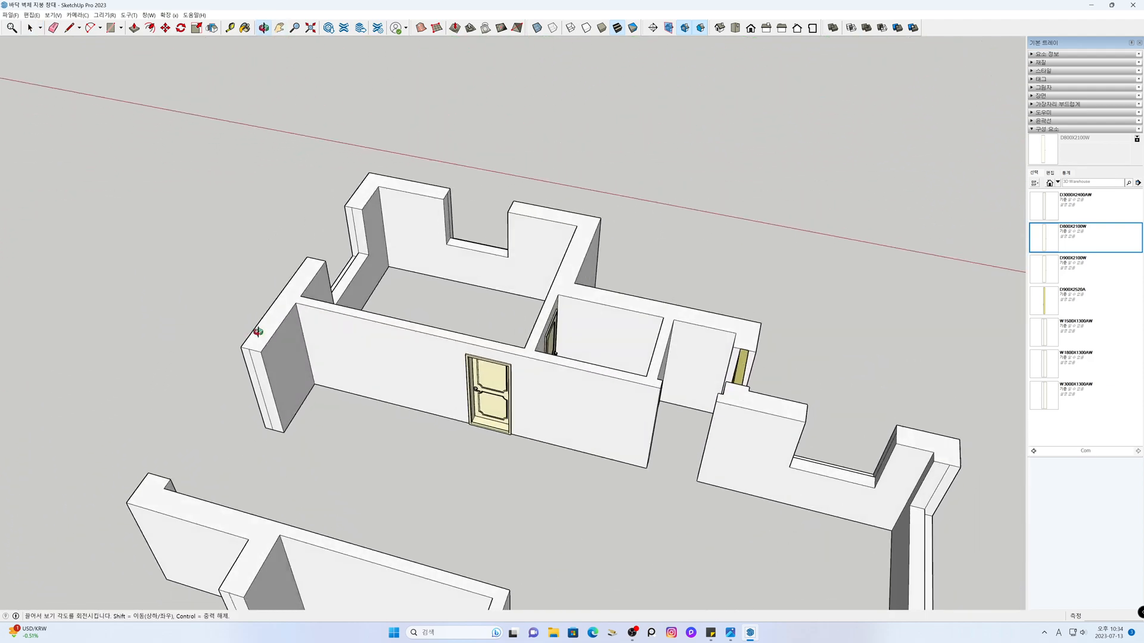
pyautogui.scroll(4, 458, 408)
pyautogui.scroll(2, 475, 410)
pyautogui.moveTo(510, 412); pyautogui.dragTo(525, 339, button='middle')
pyautogui.press('space')
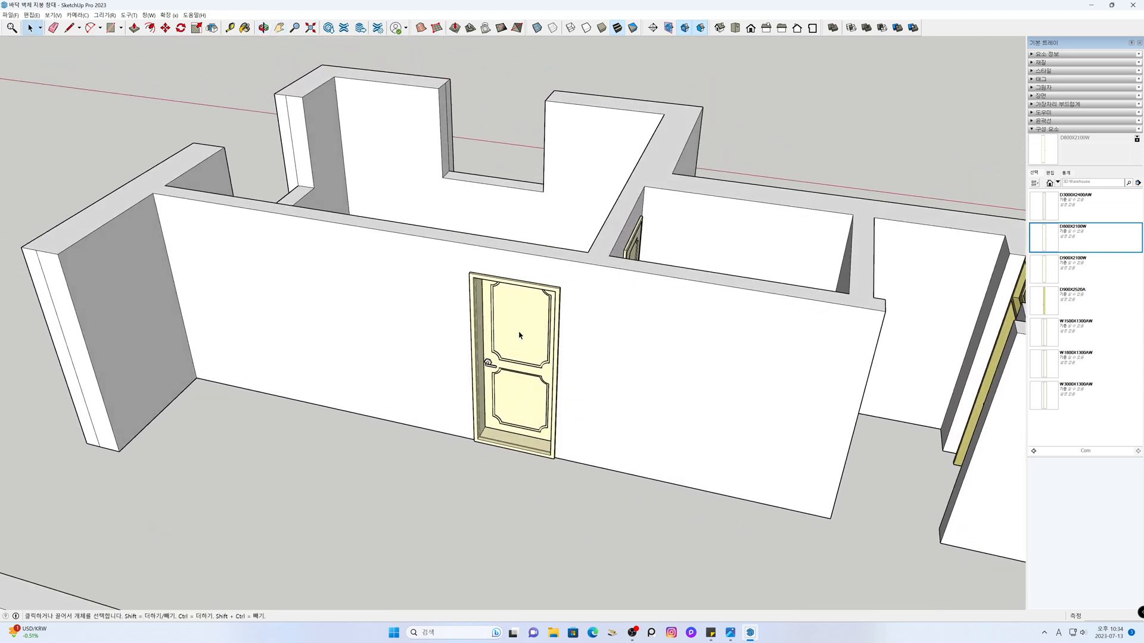
pyautogui.click(516, 335)
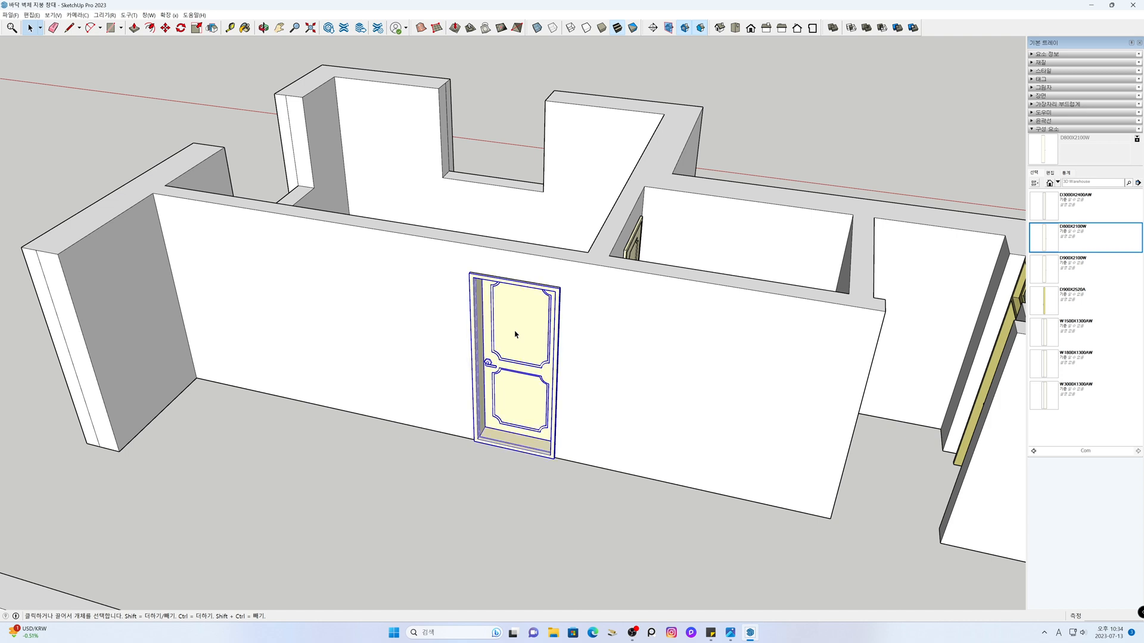
pyautogui.click(212, 28)
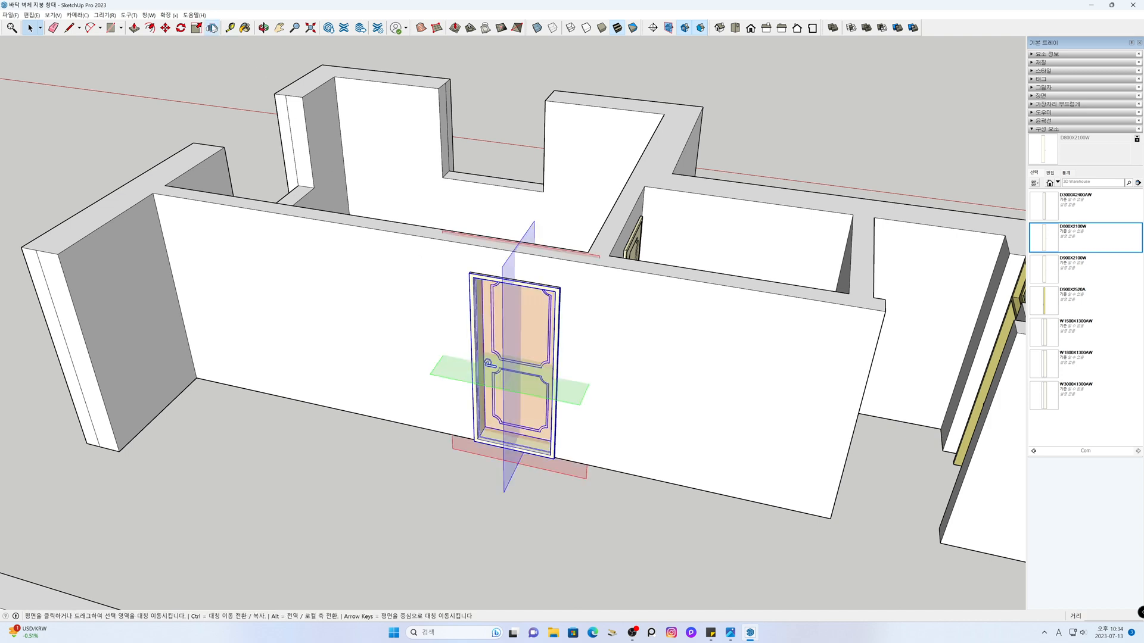
pyautogui.click(530, 235)
pyautogui.press('space')
pyautogui.click(376, 461)
# Flip the D800X2100W door between the entrance-side corner bedroom and its small room across its vertical centre plane
pyautogui.moveTo(323, 425); pyautogui.dragTo(757, 466, button='middle')
pyautogui.keyDown('shift'); pyautogui.moveTo(484, 349); pyautogui.dragTo(504, 390, button='middle'); pyautogui.keyUp('shift')
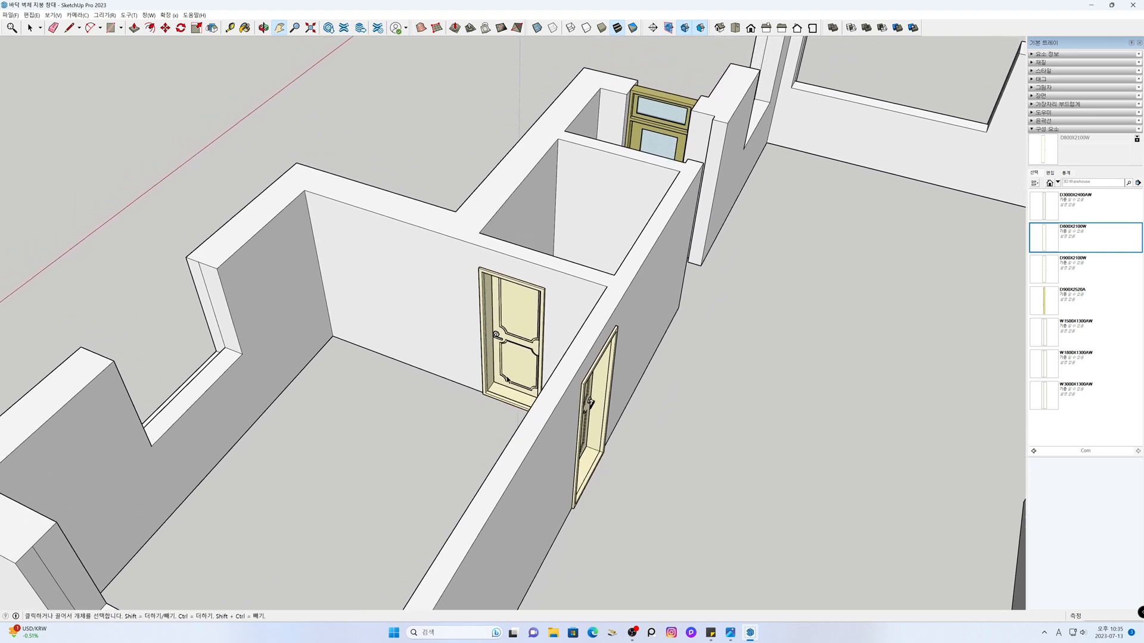
pyautogui.click(514, 359)
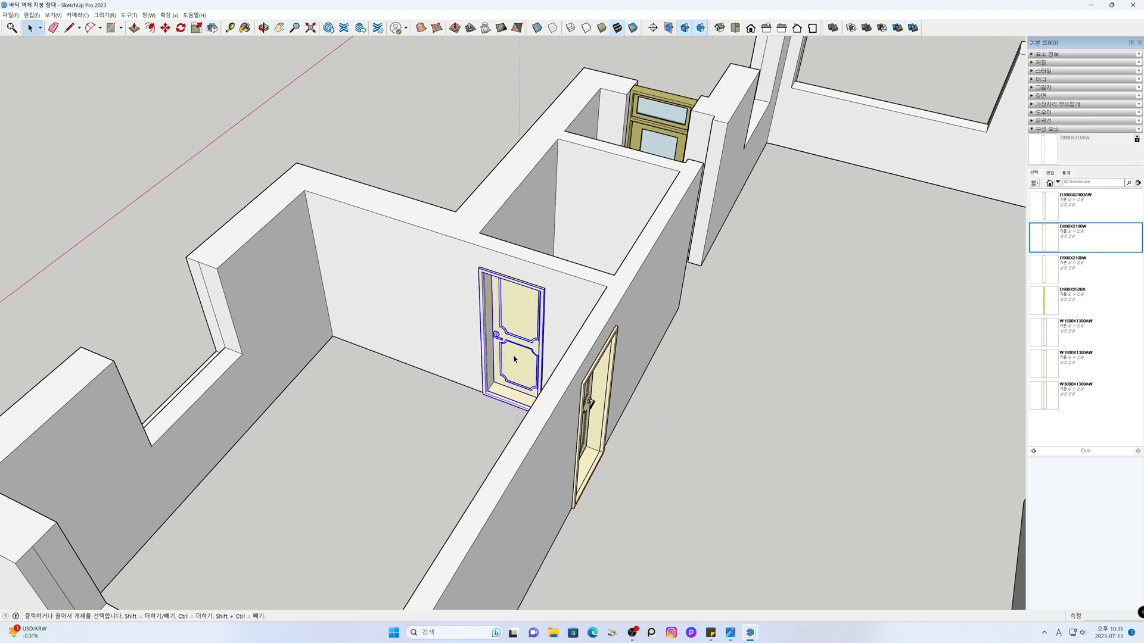
pyautogui.hotkey('shift', 'f')
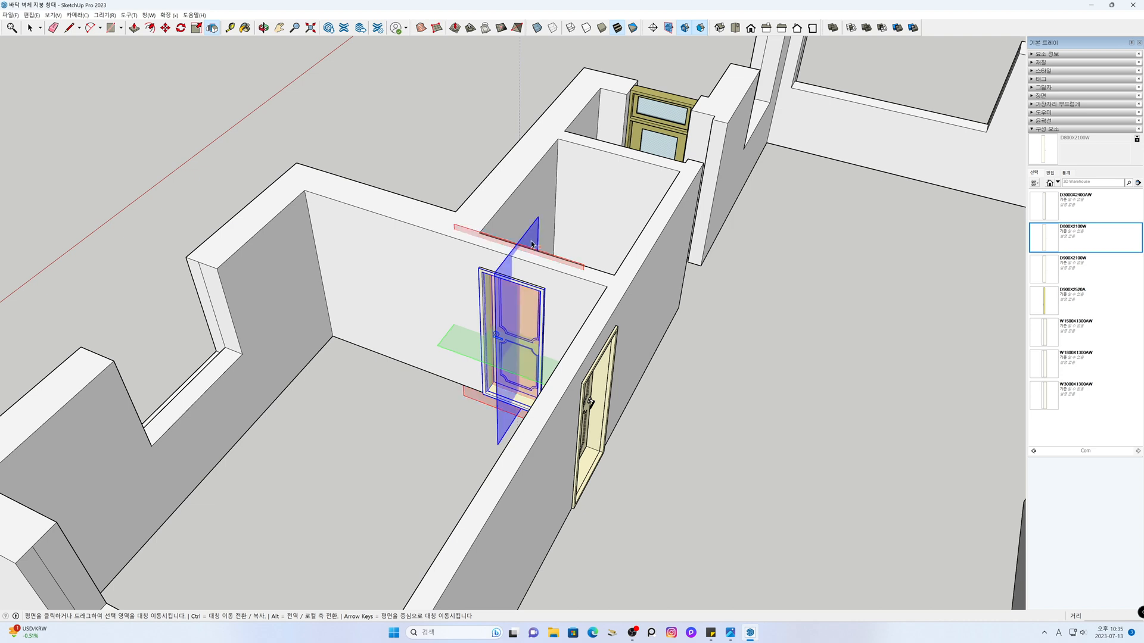
pyautogui.press('space')
pyautogui.click(338, 408)
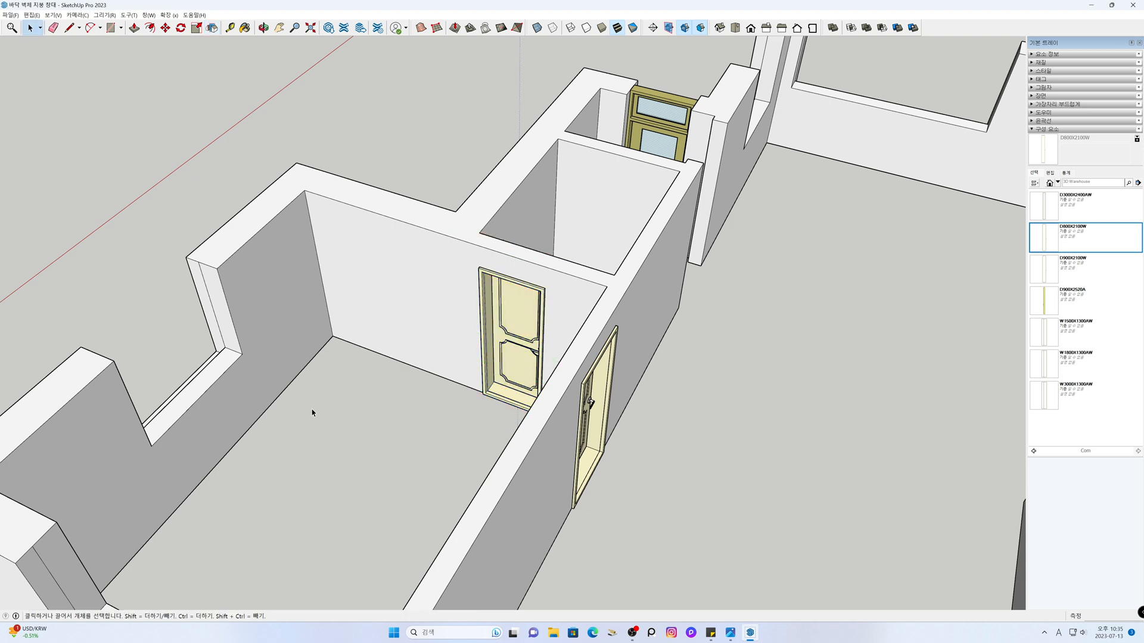
# Inspect all door positions in a full top view with parallel projection and X-ray faces turned on
pyautogui.click(737, 28)
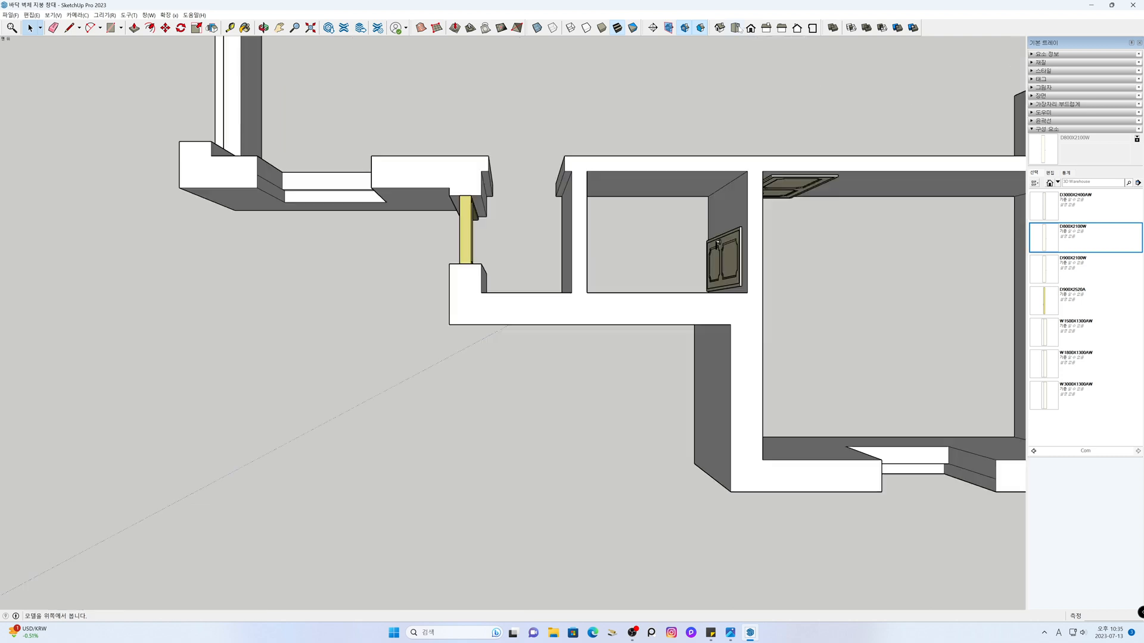
pyautogui.click(77, 15)
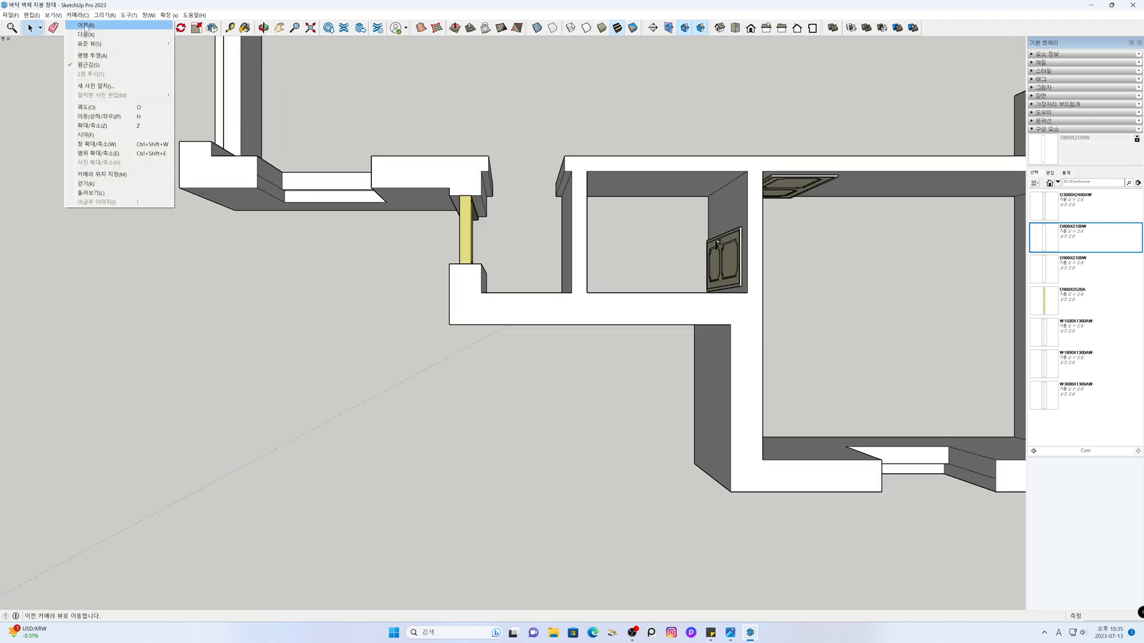
pyautogui.click(90, 57)
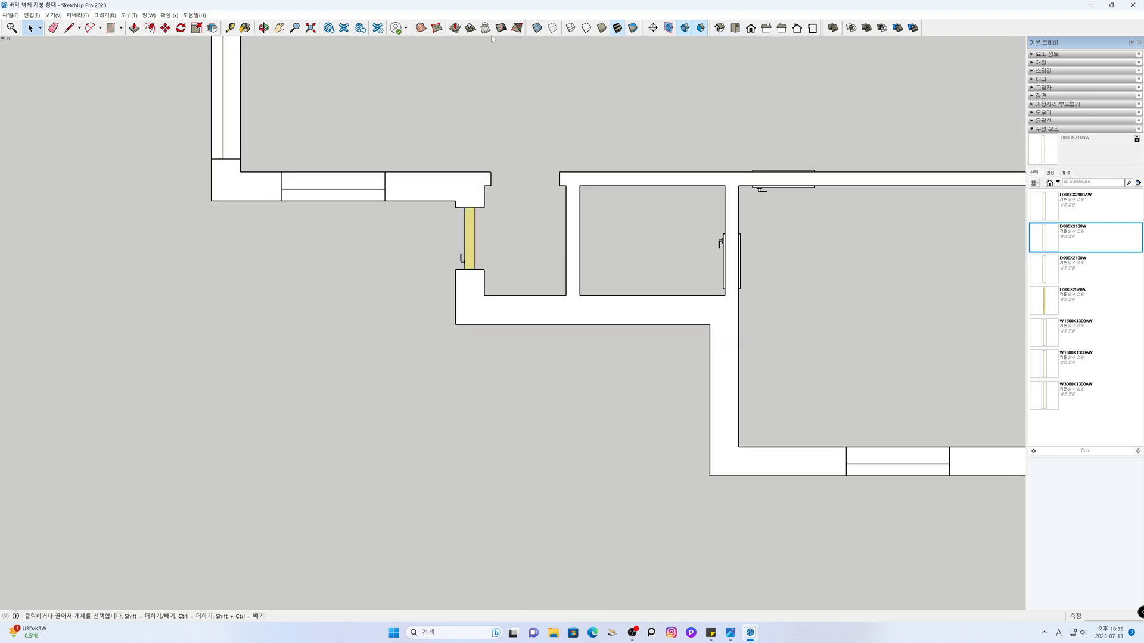
pyautogui.click(310, 28)
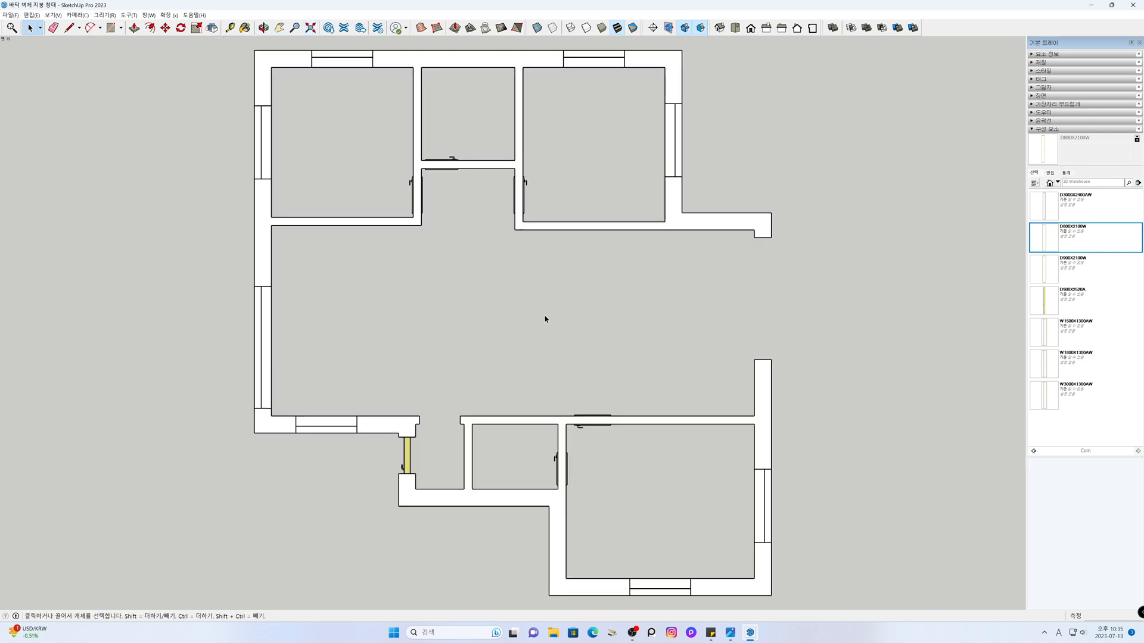
pyautogui.scroll(-1, 544, 319)
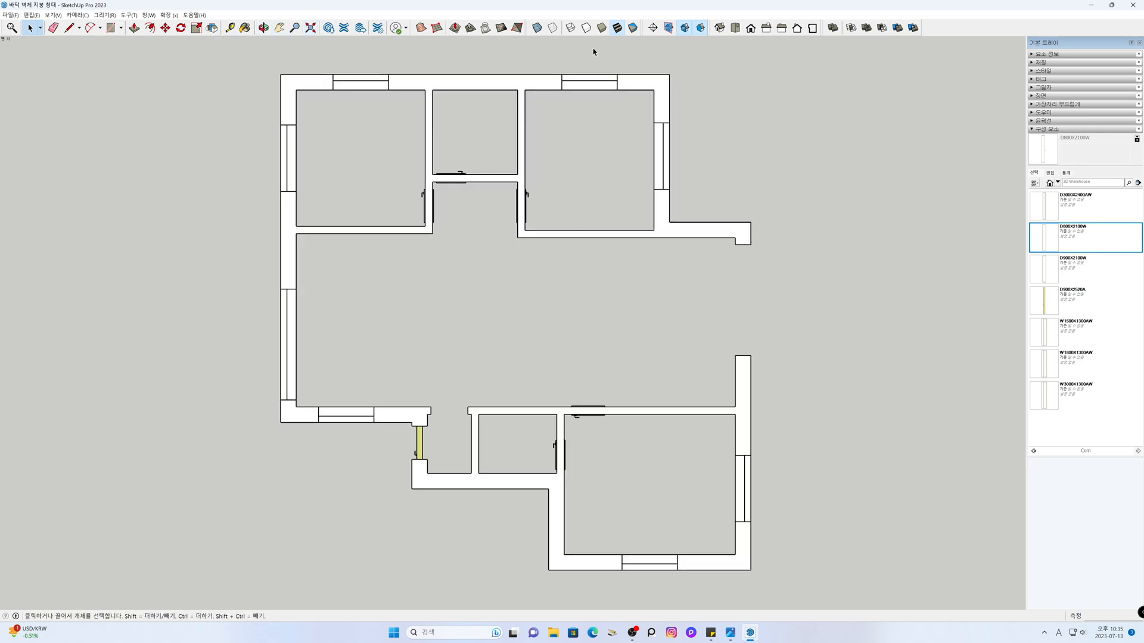
pyautogui.click(537, 28)
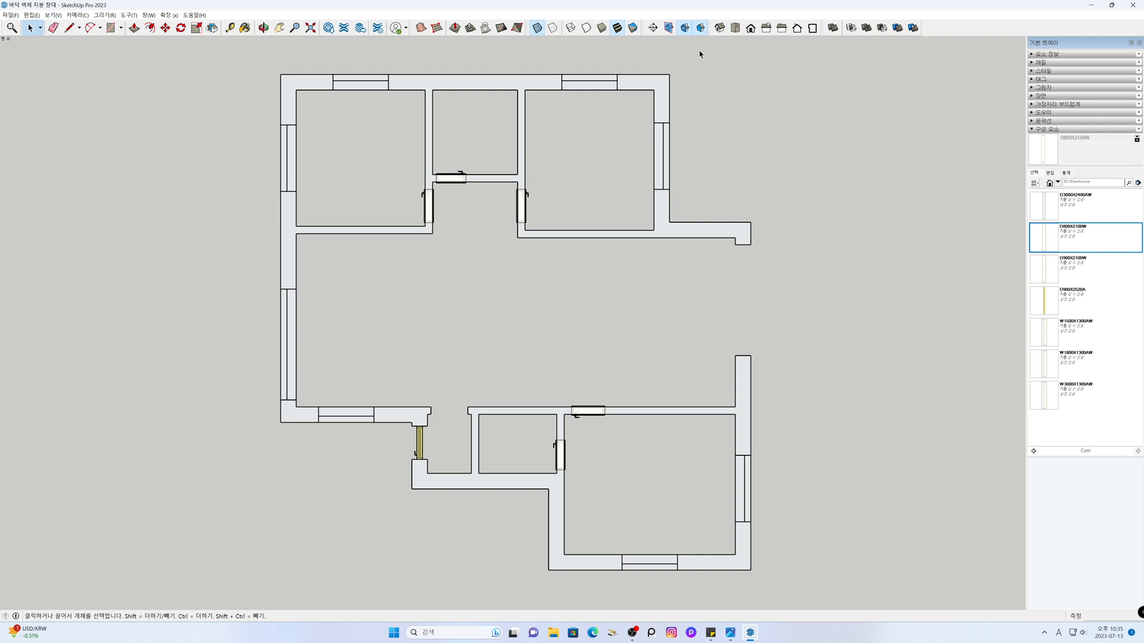
# Return to an isometric view of the house with perspective projection and turn the X-ray faces off
pyautogui.click(720, 28)
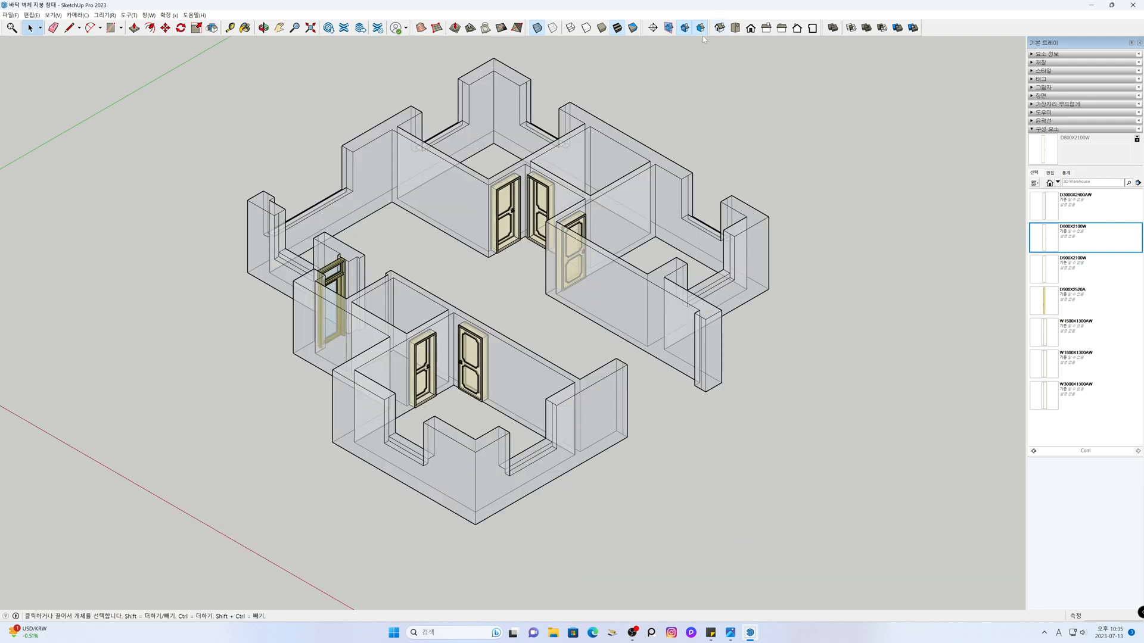
pyautogui.click(72, 17)
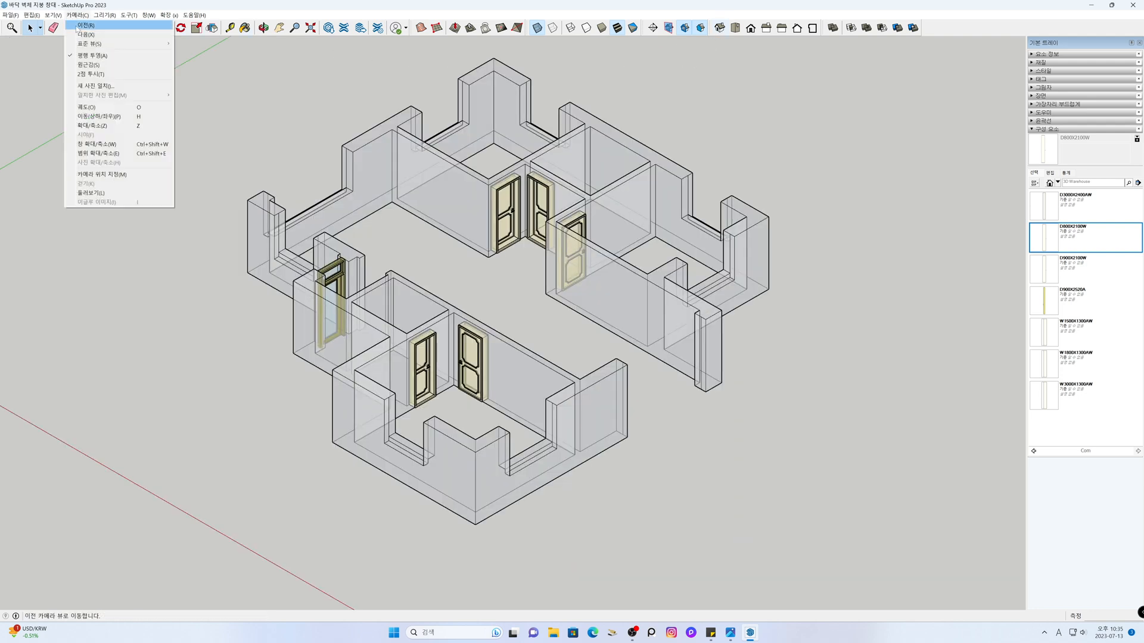
pyautogui.click(100, 72)
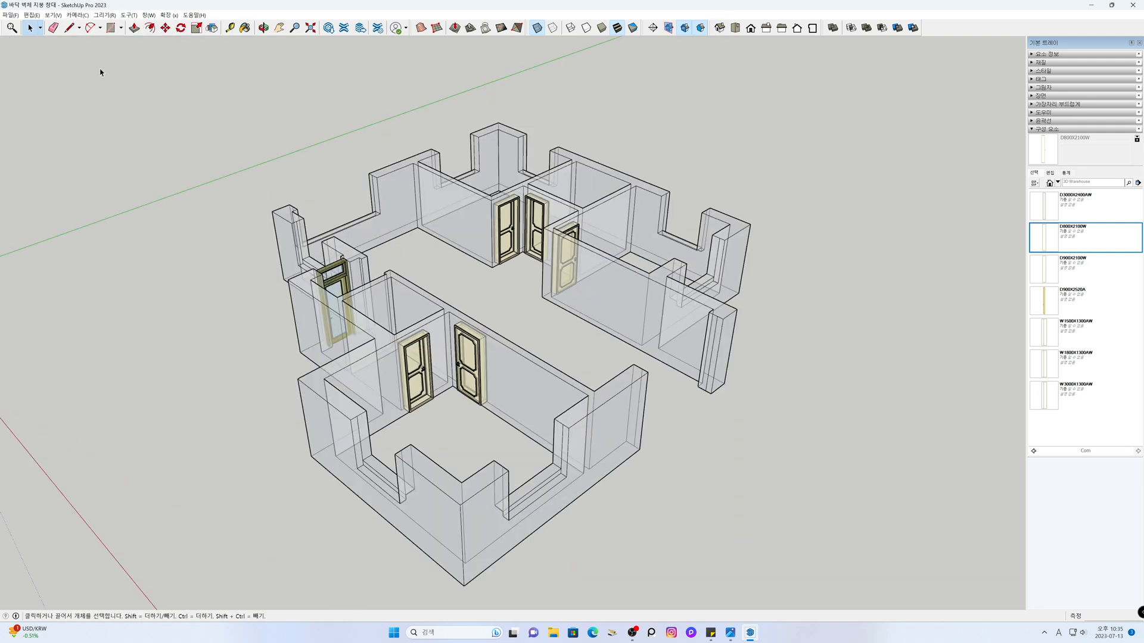
pyautogui.click(537, 28)
pyautogui.moveTo(486, 417); pyautogui.dragTo(498, 390, button='middle')
pyautogui.scroll(-1, 498, 390)
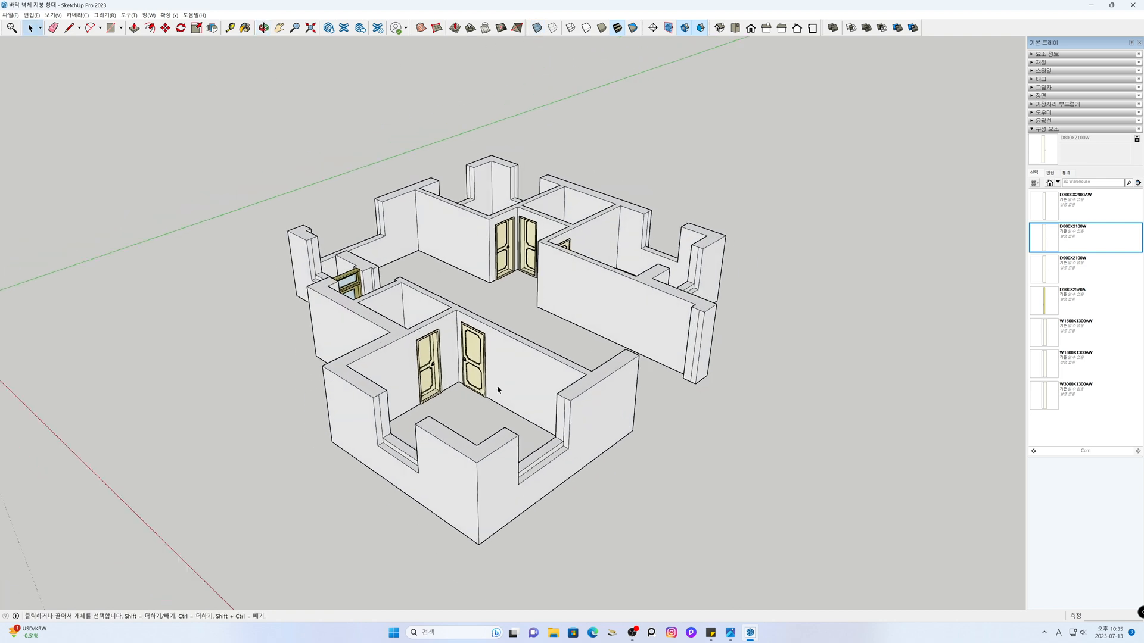
pyautogui.moveTo(482, 405); pyautogui.dragTo(551, 404, button='middle')
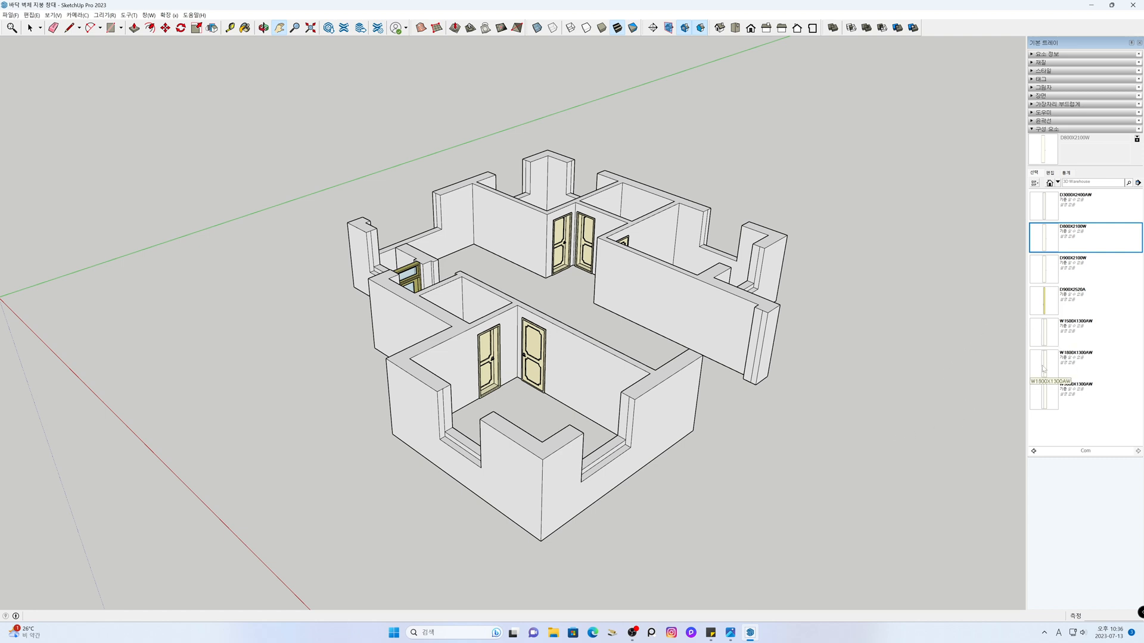
# Place a W1500X1300AW window in the entrance-side outer wall opening of the front corner bedroom
pyautogui.click(1047, 333)
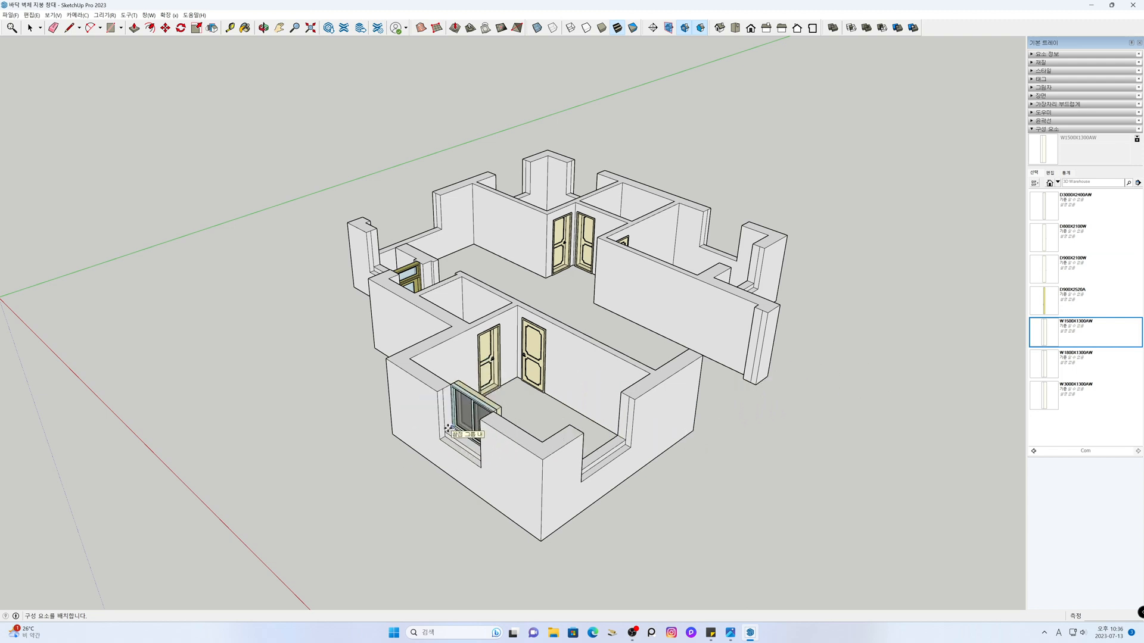
pyautogui.click(444, 432)
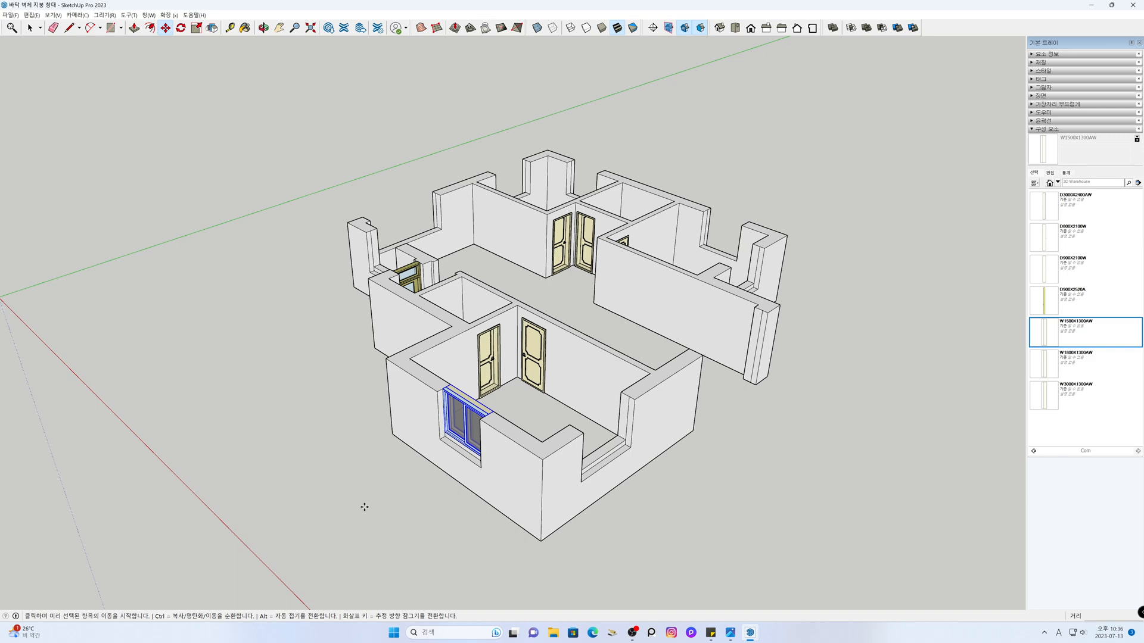
# Place a W1500X1300AW window in the living area's outer wall opening beside the glazed entrance door
pyautogui.press('h')
pyautogui.moveTo(347, 491); pyautogui.dragTo(548, 522)
pyautogui.moveTo(397, 478); pyautogui.dragTo(582, 475, button='middle')
pyautogui.scroll(5, 572, 411)
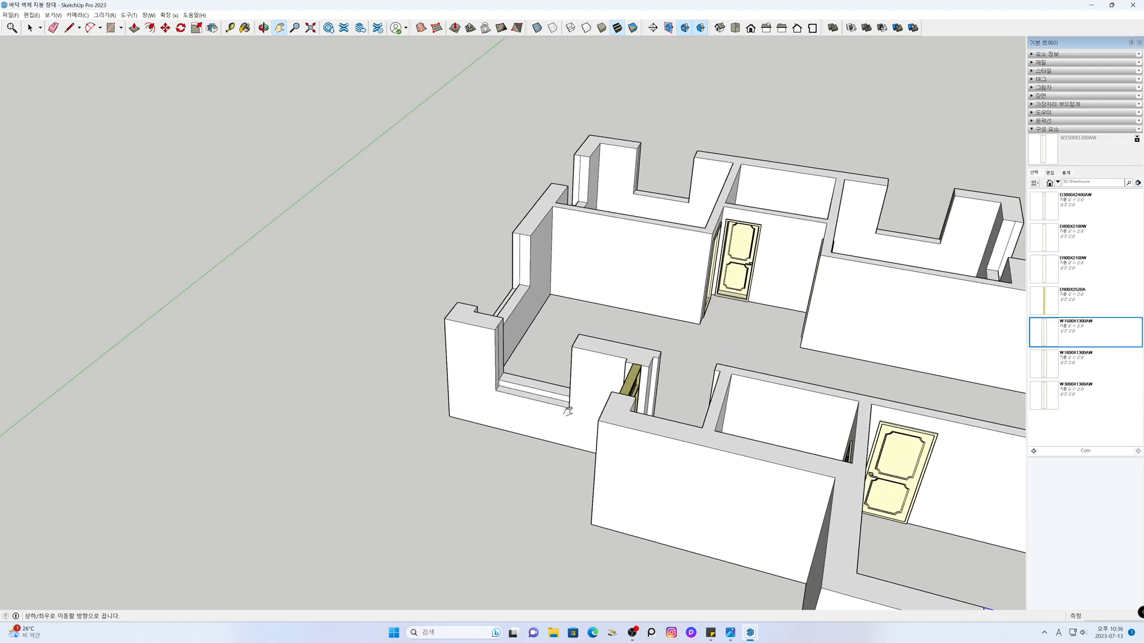
pyautogui.moveTo(571, 411); pyautogui.dragTo(554, 410, button='middle')
pyautogui.click(1044, 332)
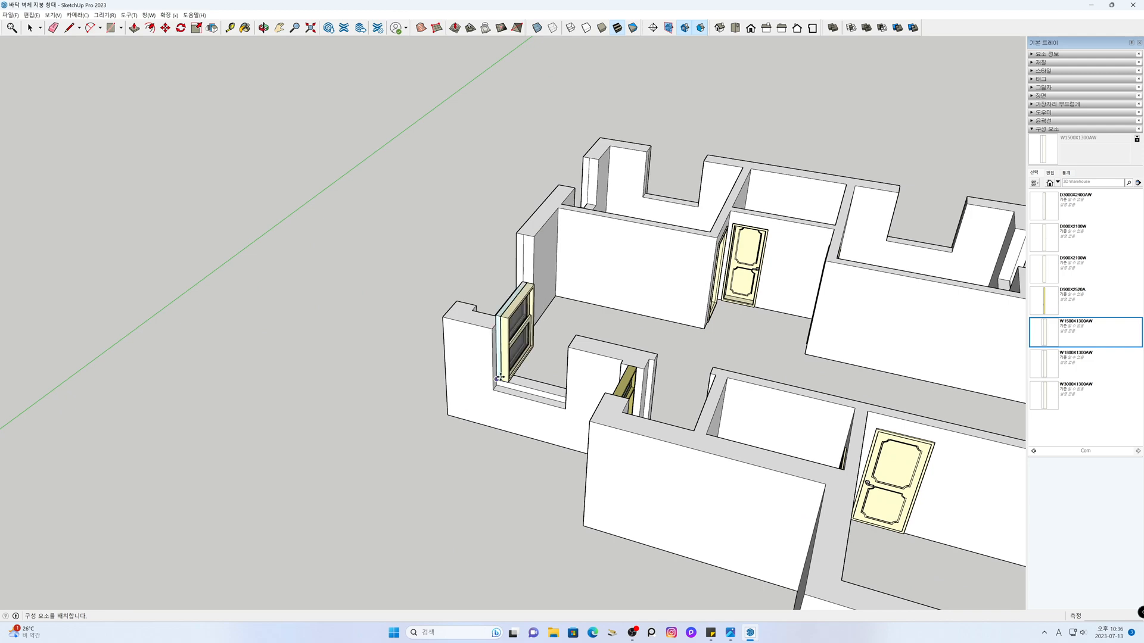
pyautogui.moveTo(477, 379); pyautogui.dragTo(411, 358, button='middle')
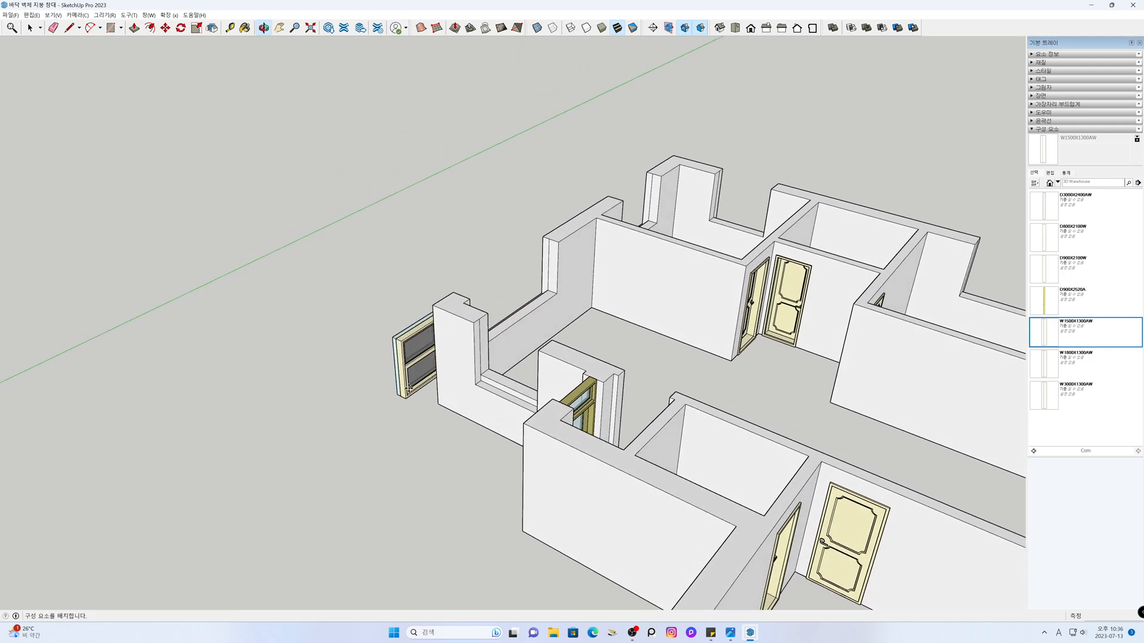
pyautogui.click(480, 374)
# Place a W3000X1300AW window in the wide opening of the outer wall around the corner from the entrance side
pyautogui.moveTo(312, 413); pyautogui.dragTo(870, 436, button='middle')
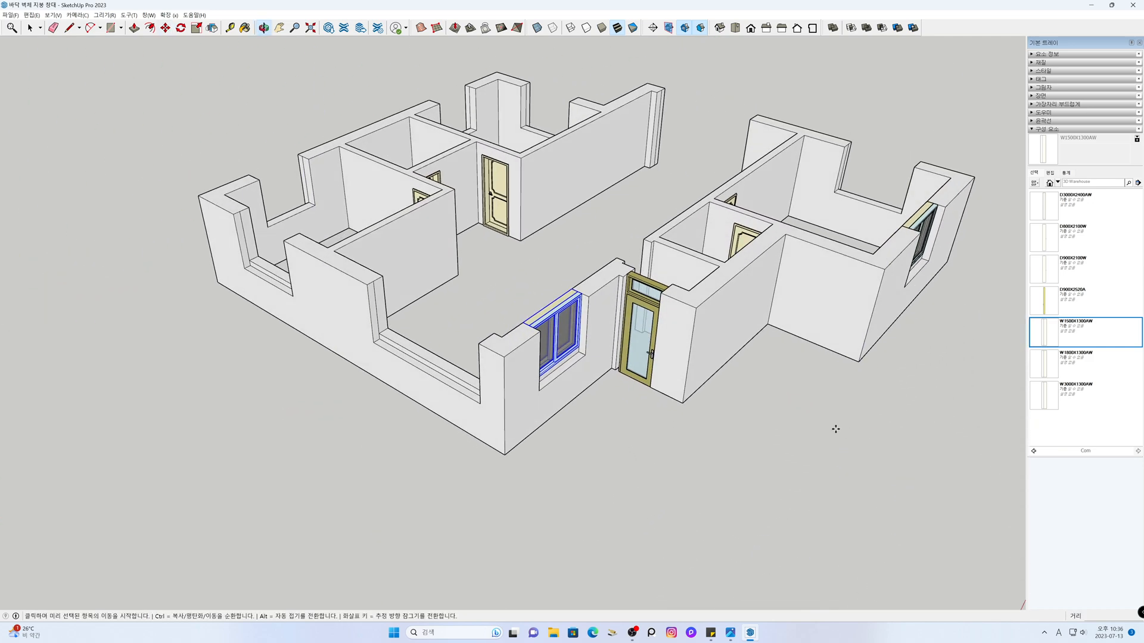
pyautogui.keyDown('shift'); pyautogui.moveTo(477, 302); pyautogui.dragTo(569, 342, button='middle'); pyautogui.keyUp('shift')
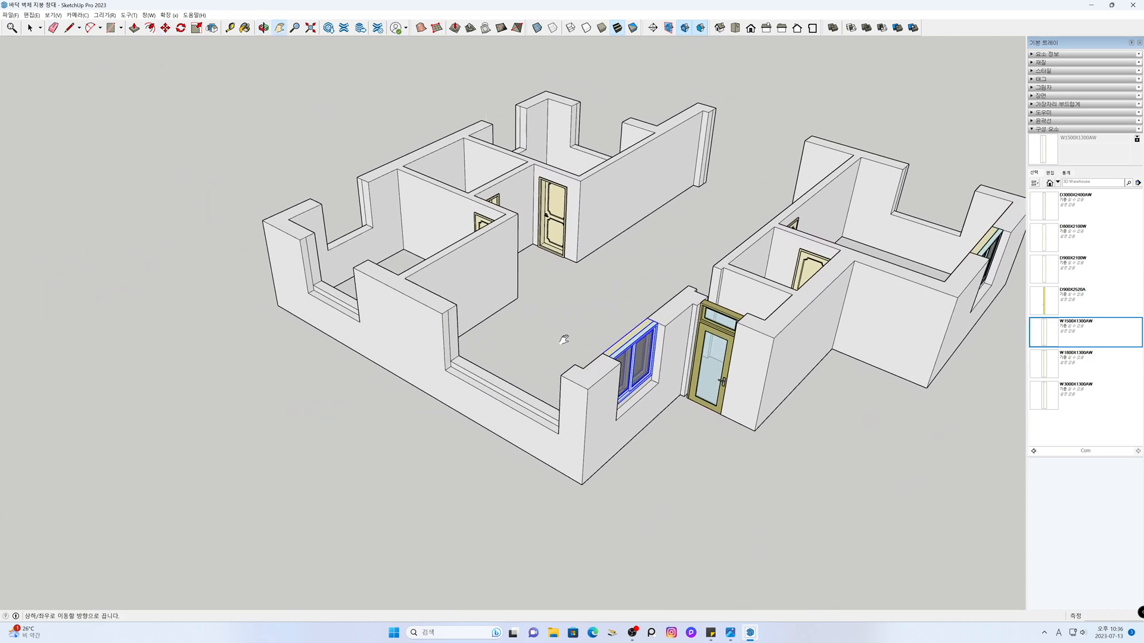
pyautogui.click(1060, 393)
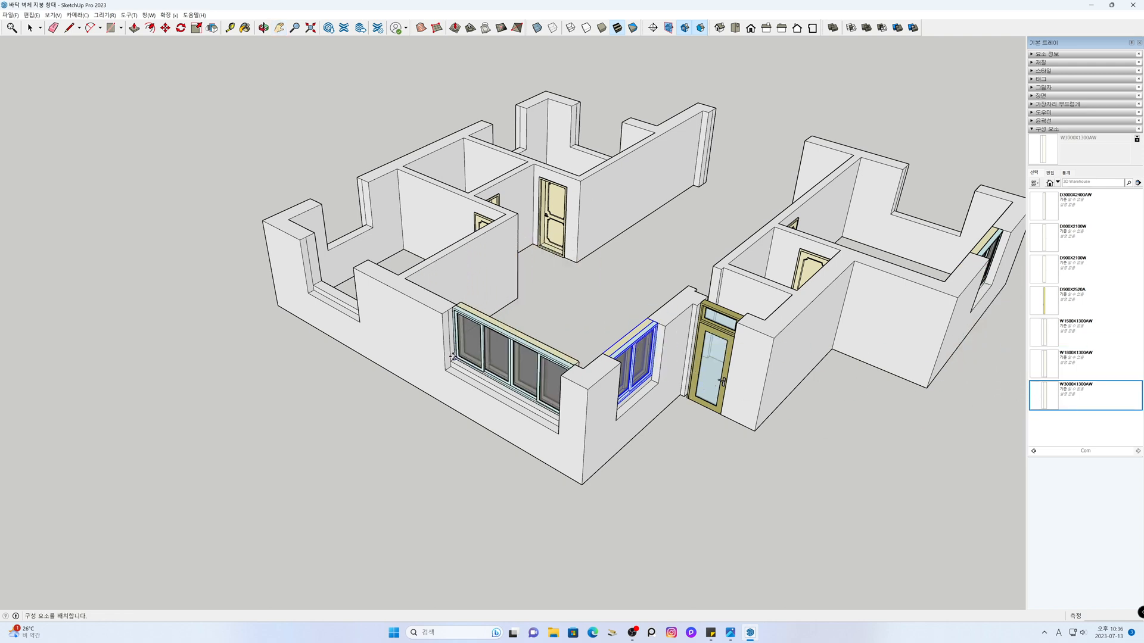
pyautogui.click(450, 360)
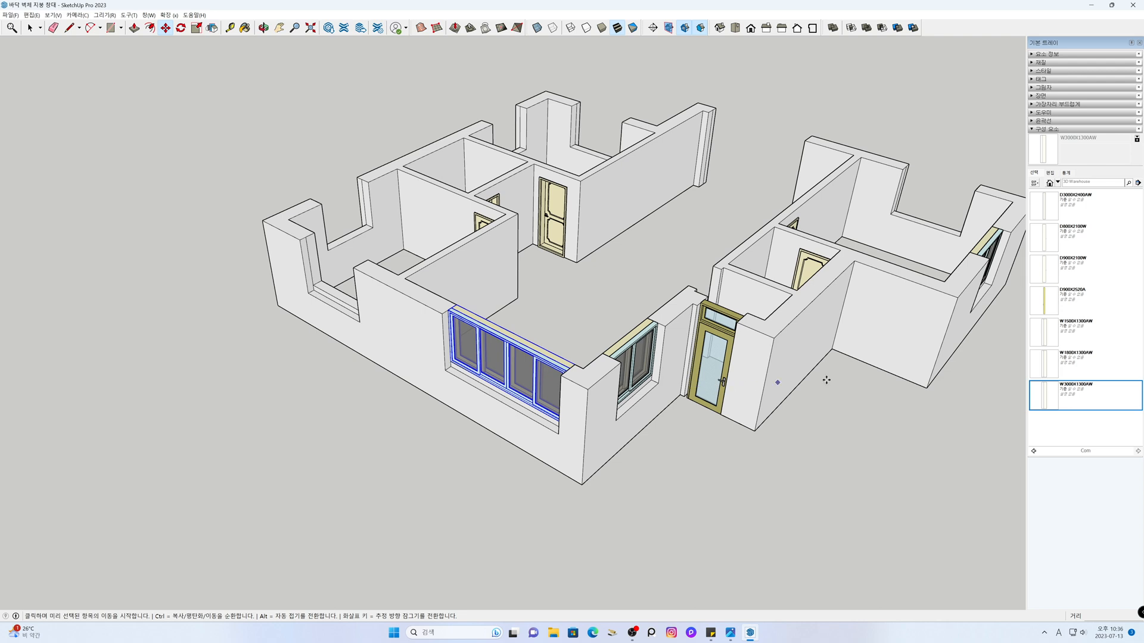
# Place a W1800X1300AW window in the narrower opening of the same outer wall and clear the selection
pyautogui.click(1044, 370)
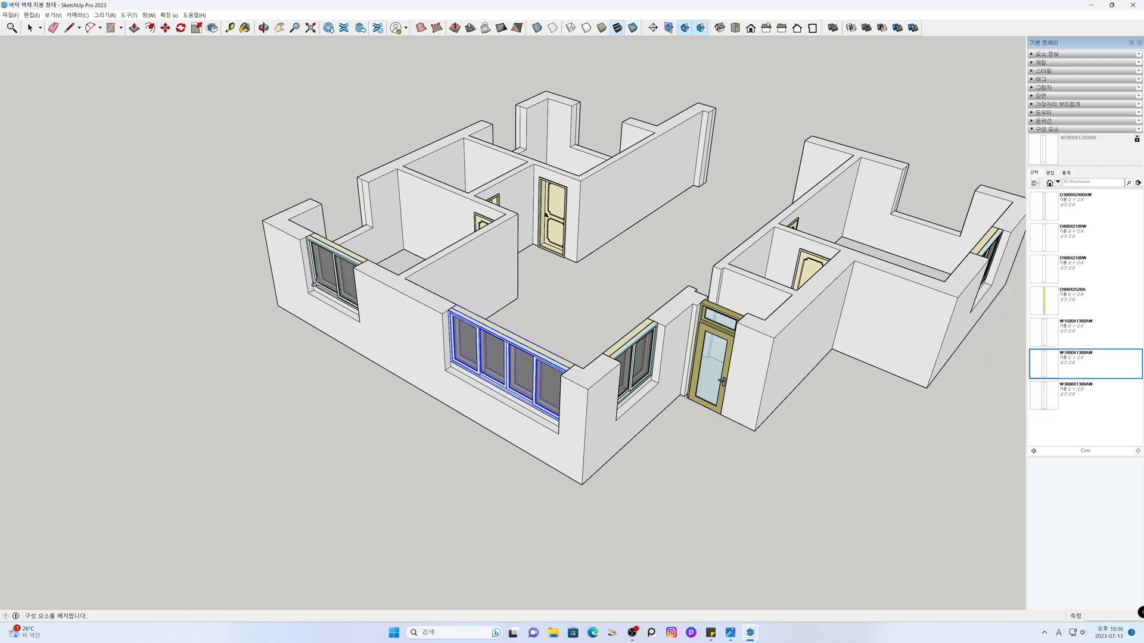
pyautogui.click(313, 285)
pyautogui.press('space')
pyautogui.click(252, 401)
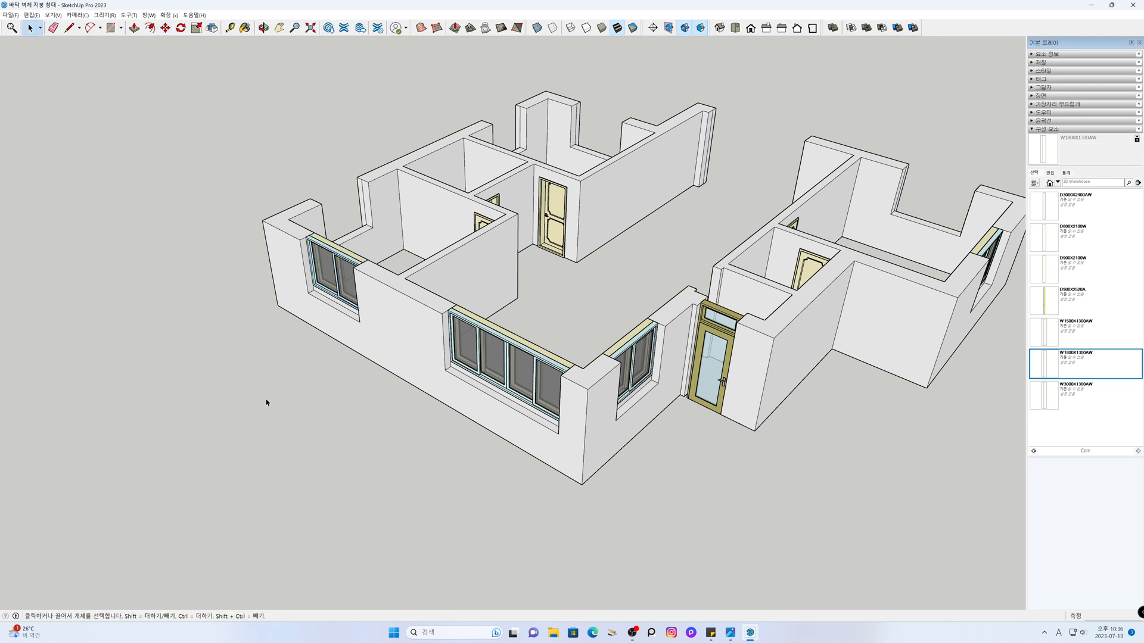
# Place a W1500X1300AW window in the corner bedroom's adjoining outer wall, around the corner from the W1800X1300AW window
pyautogui.press('h')
pyautogui.scroll(-3, 280, 401)
pyautogui.moveTo(223, 360); pyautogui.dragTo(751, 355, button='middle')
pyautogui.keyDown('shift'); pyautogui.moveTo(552, 318); pyautogui.dragTo(689, 268, button='middle'); pyautogui.keyUp('shift')
pyautogui.scroll(1, 671, 280)
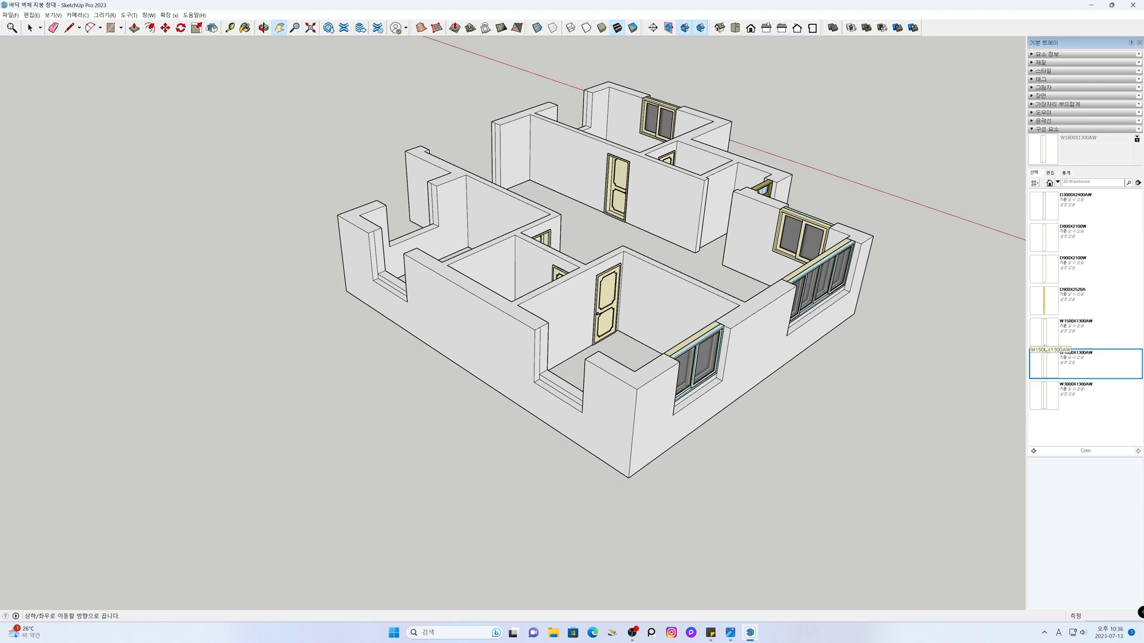
pyautogui.click(1058, 324)
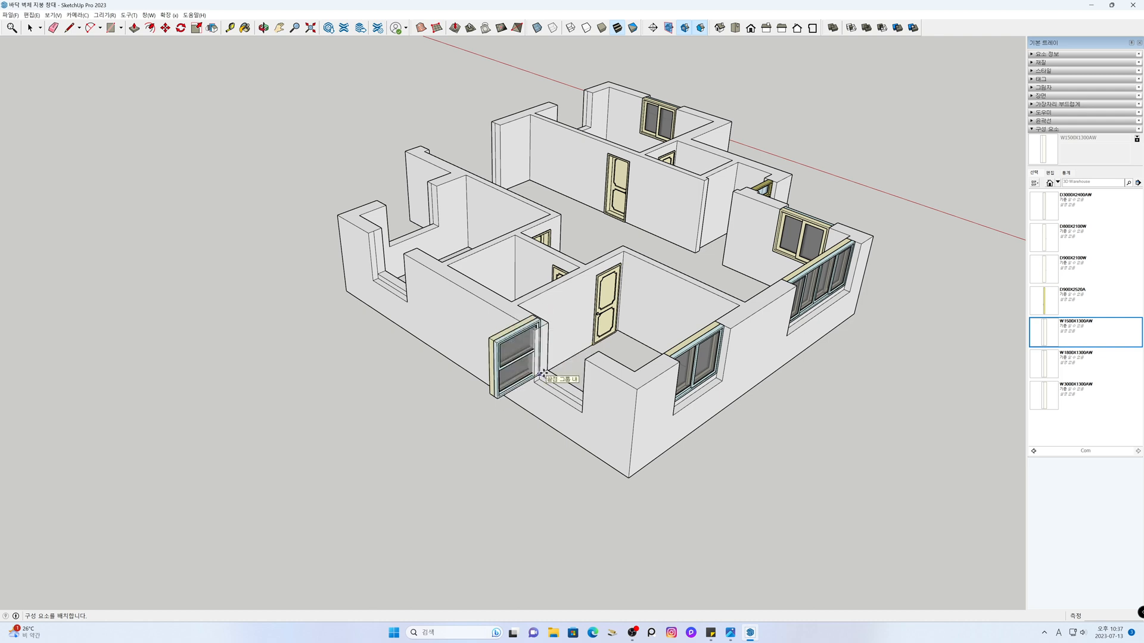
pyautogui.scroll(1, 544, 373)
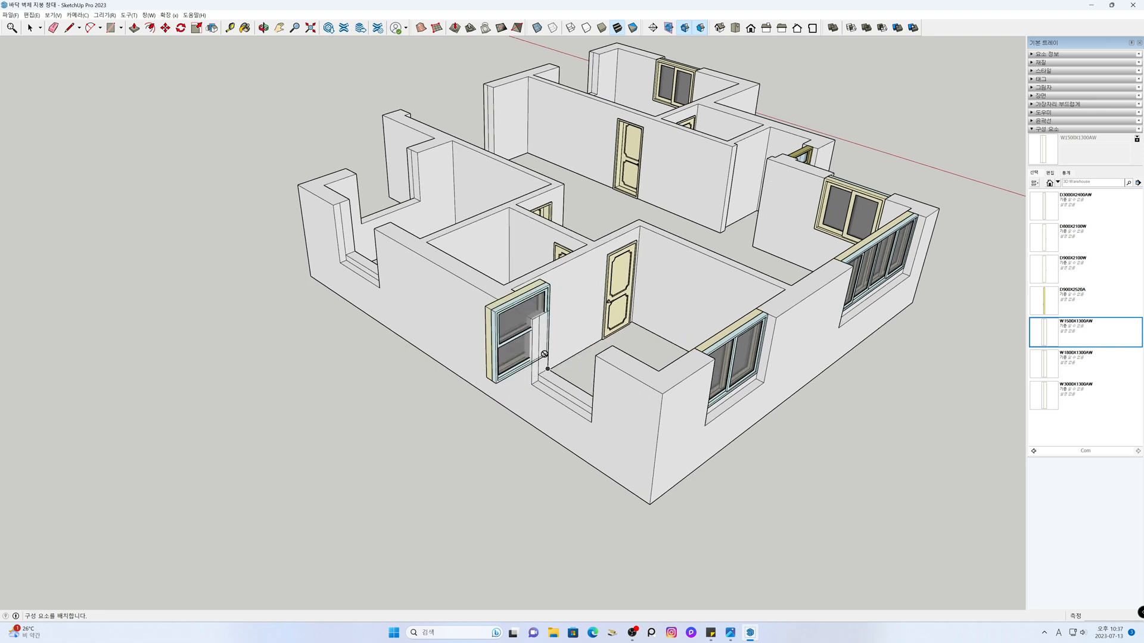
pyautogui.click(545, 370)
pyautogui.press('m')
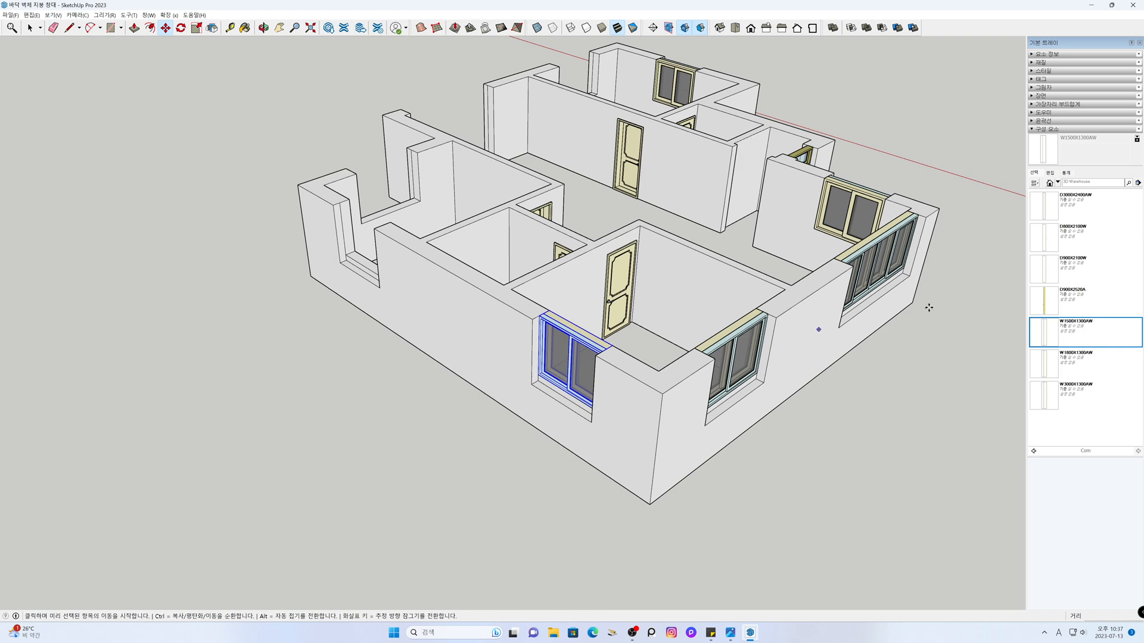
# Place another W1500X1300AW window in the opening at the far end of the same long outer wall
pyautogui.click(1037, 327)
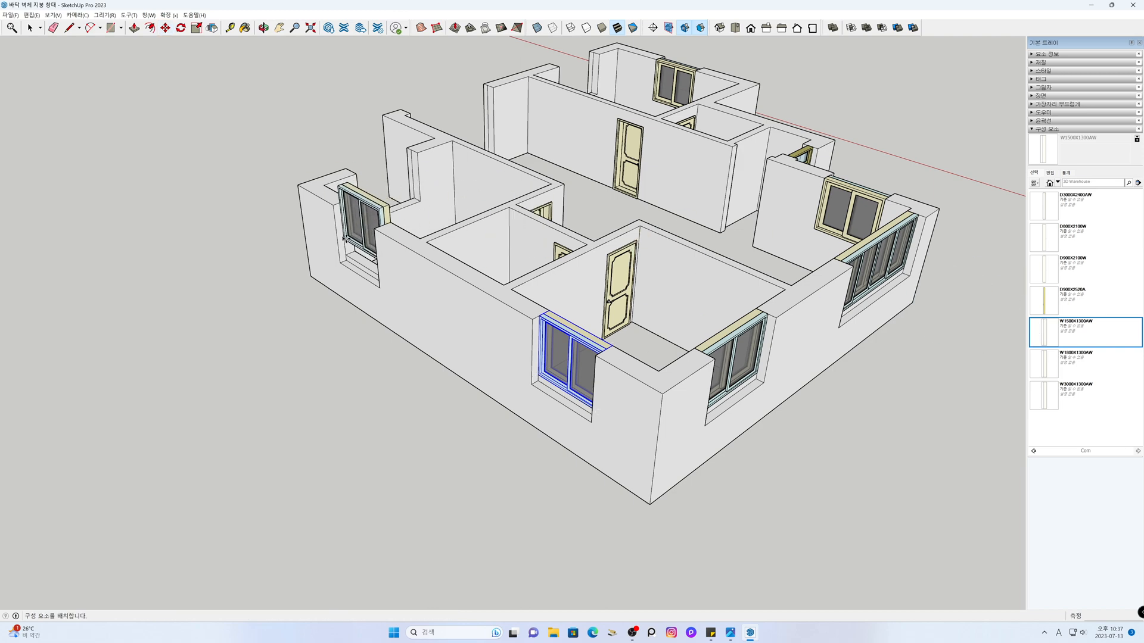
pyautogui.click(346, 253)
pyautogui.press('m')
pyautogui.moveTo(294, 345); pyautogui.dragTo(899, 355, button='middle')
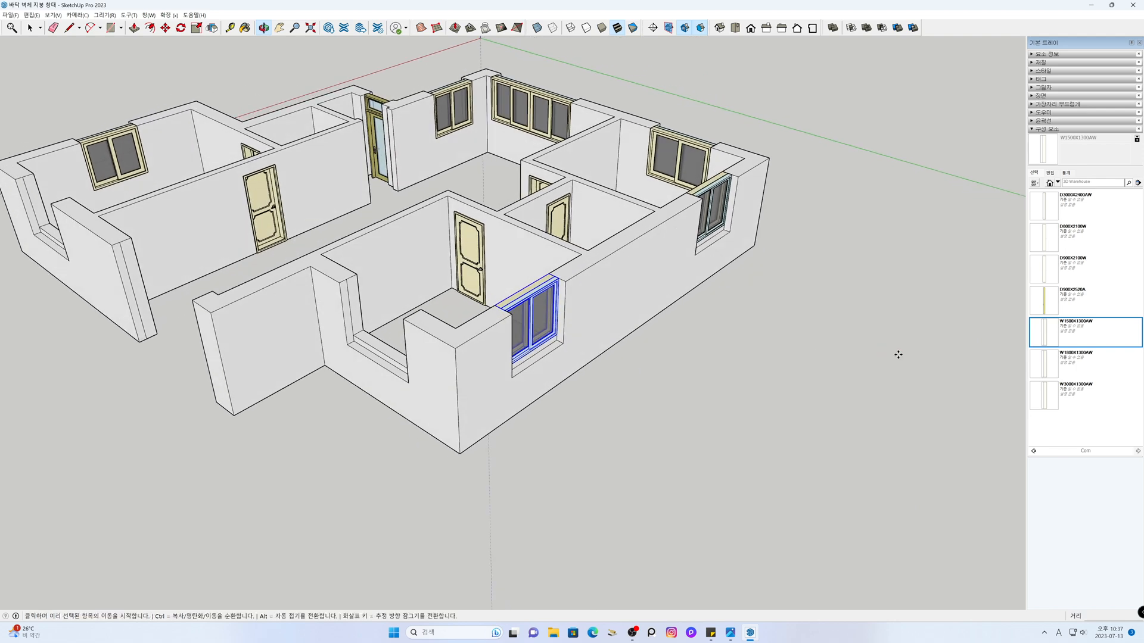
pyautogui.keyDown('shift'); pyautogui.moveTo(556, 401); pyautogui.dragTo(735, 425, button='middle'); pyautogui.keyUp('shift')
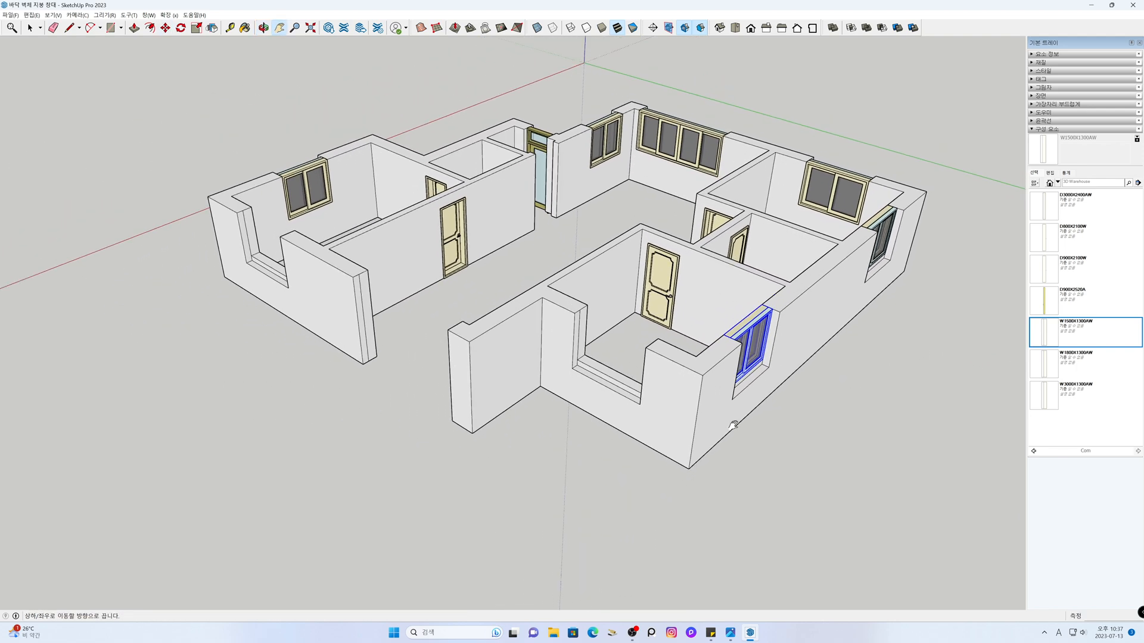
pyautogui.scroll(-2, 735, 424)
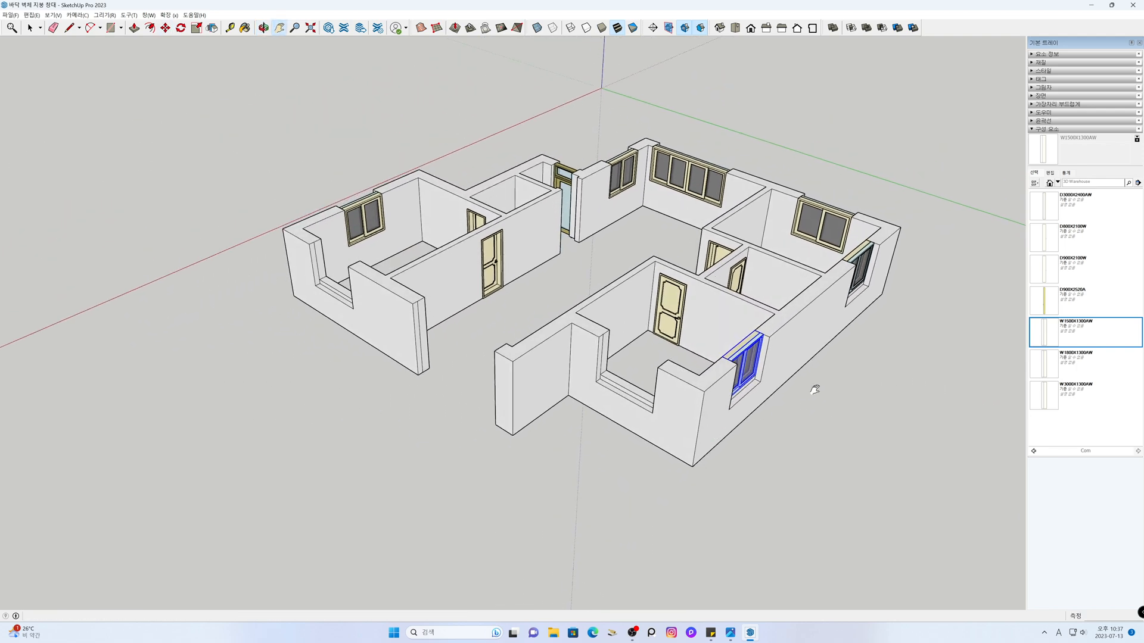
pyautogui.click(1044, 363)
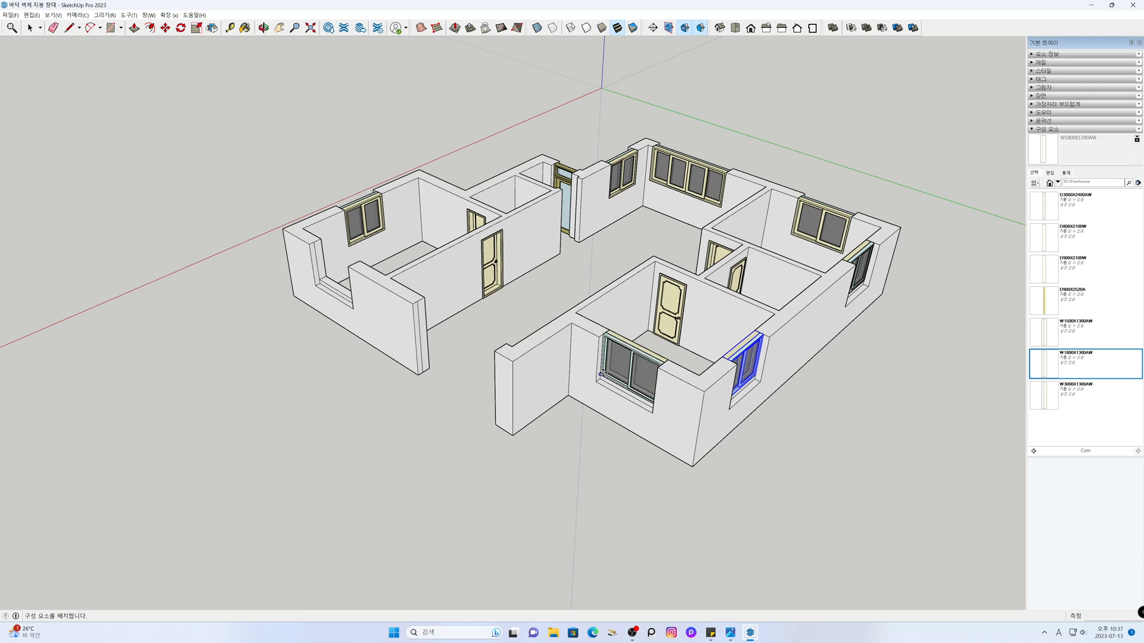
pyautogui.moveTo(605, 374); pyautogui.dragTo(568, 356, button='middle')
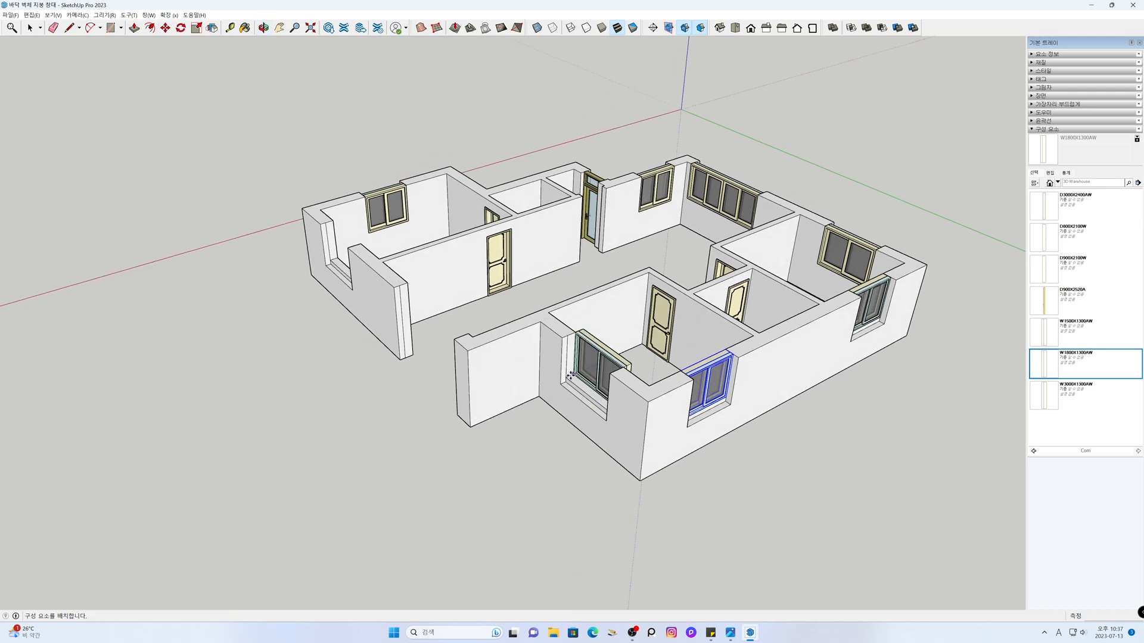
pyautogui.scroll(2, 574, 374)
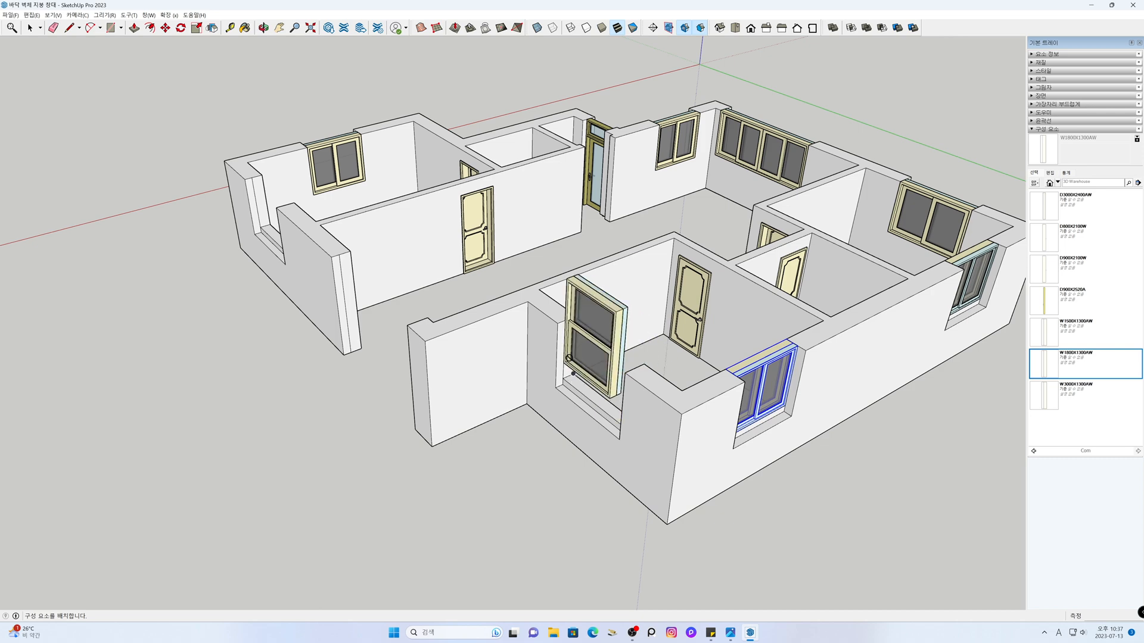
pyautogui.scroll(-5, 571, 360)
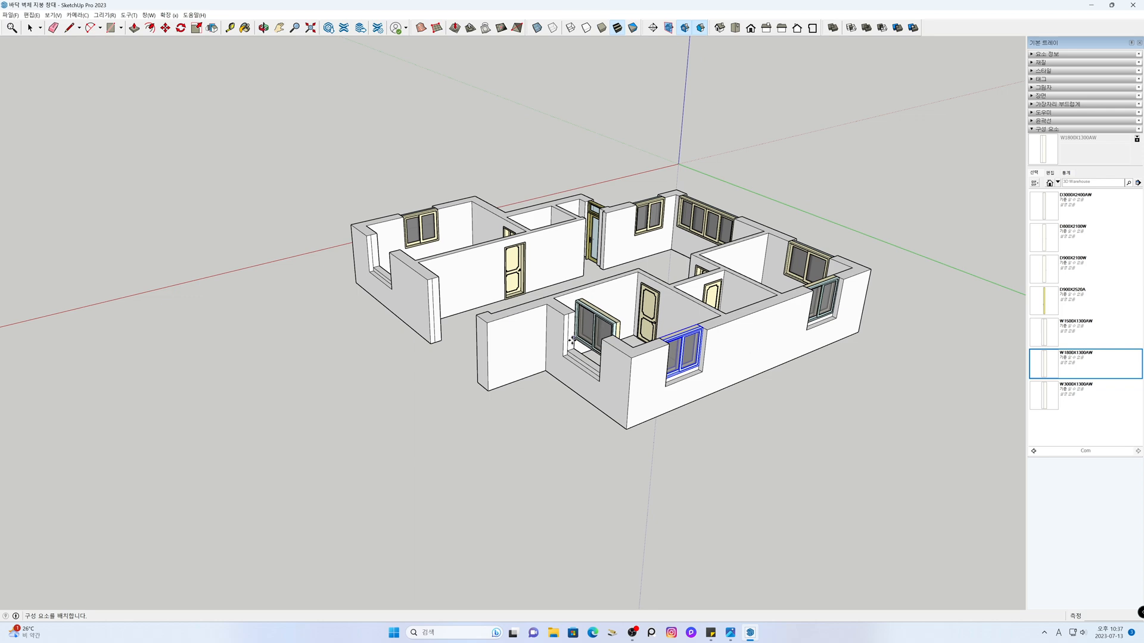
pyautogui.scroll(5, 574, 350)
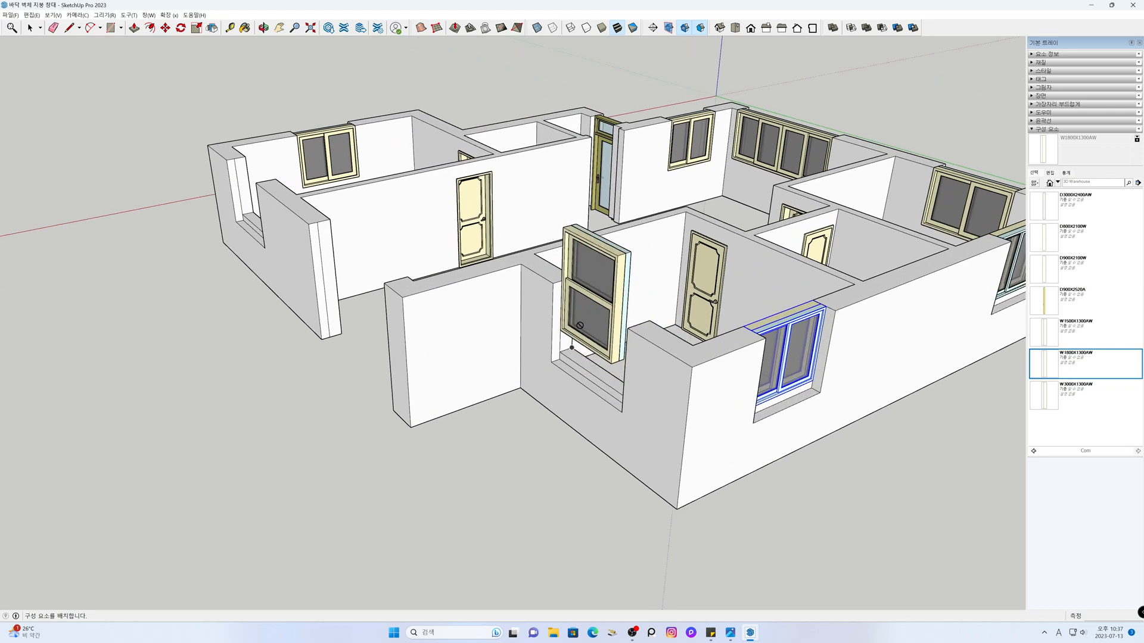
pyautogui.press('Escape')
# Place a W1800X1300AW window in the far bedroom's outer wall opening beside the projecting wall section
pyautogui.click(1048, 364)
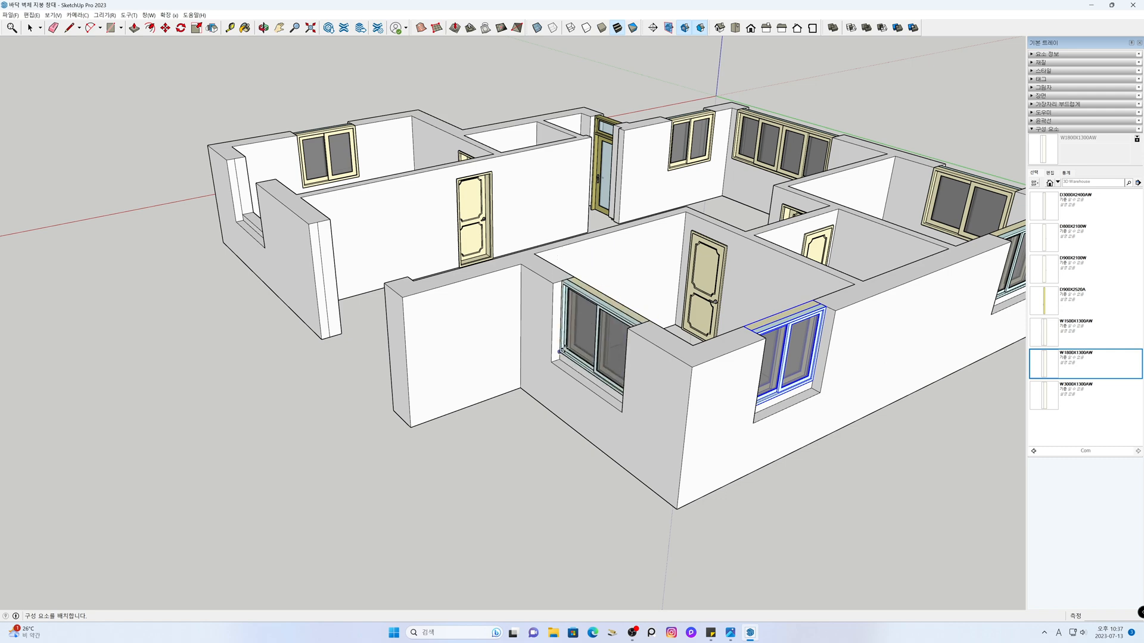
pyautogui.click(555, 393)
pyautogui.scroll(-2, 542, 434)
pyautogui.moveTo(536, 443); pyautogui.dragTo(633, 483, button='middle')
pyautogui.press('space')
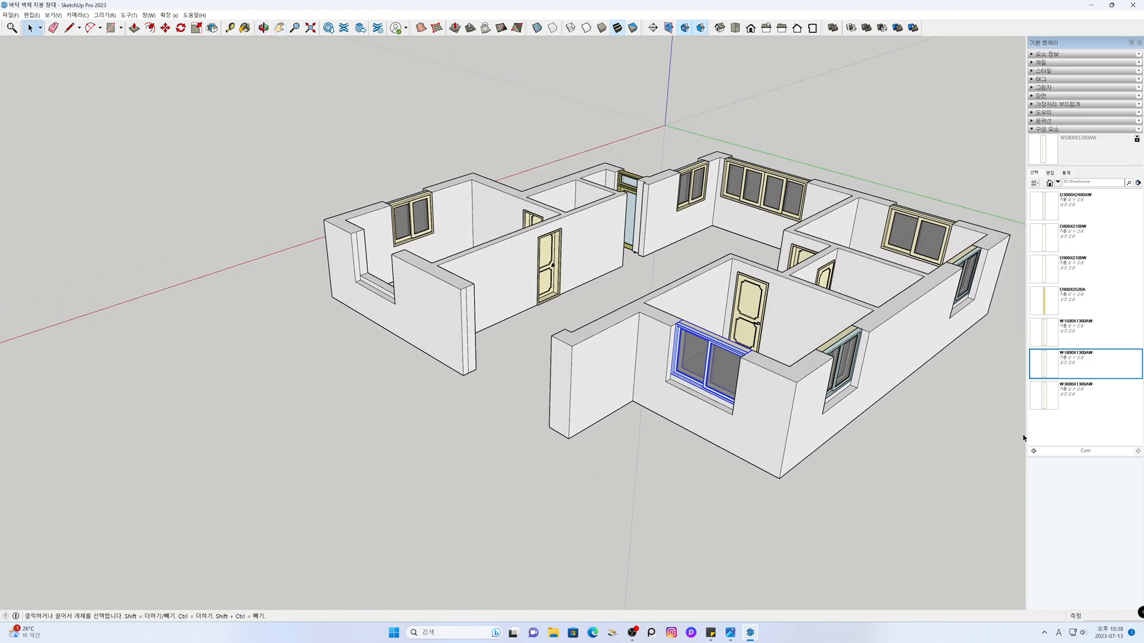
# Try placing the D3000X2400AW sliding door at the floor-level corner of the wide wall gap, and undo the placement
pyautogui.click(1046, 209)
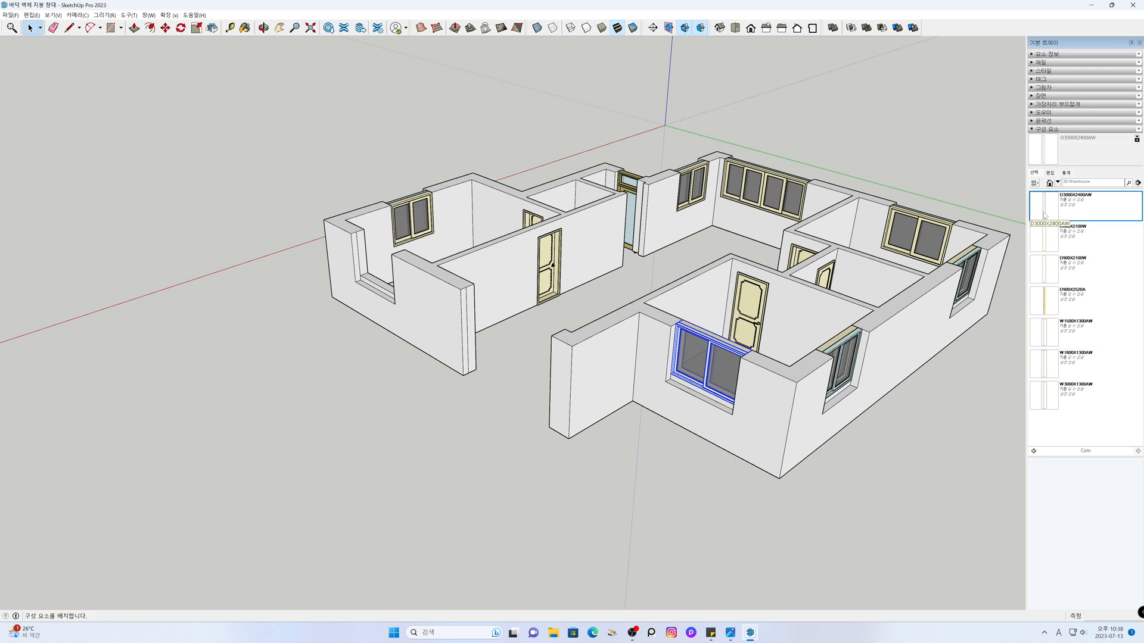
pyautogui.click(470, 372)
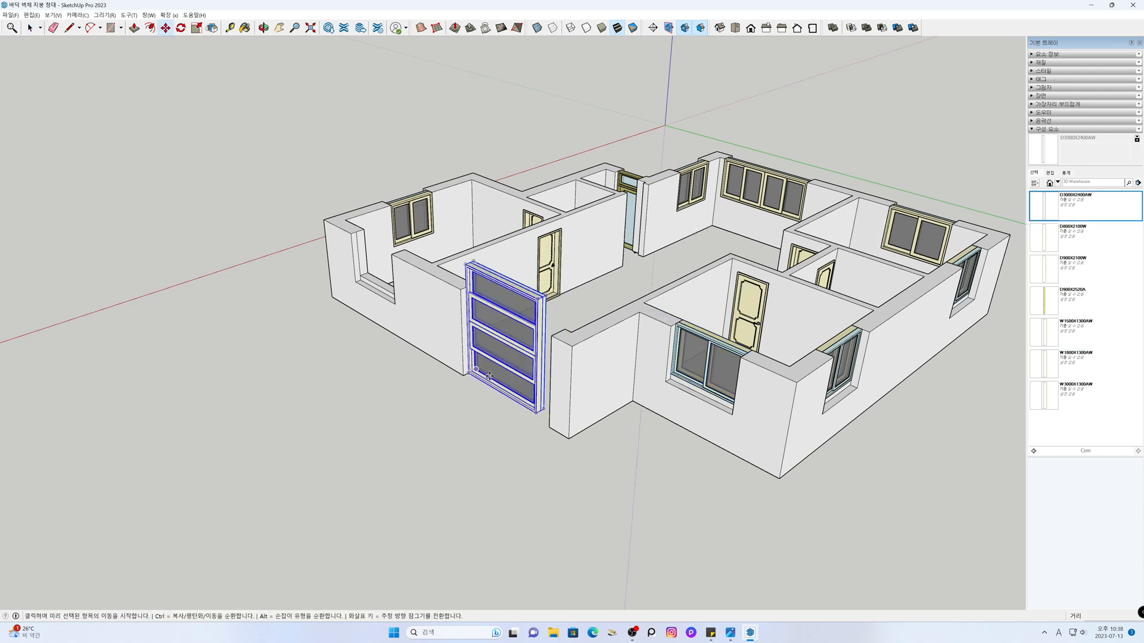
pyautogui.press('ctrl')
pyautogui.hotkey('ctrl', 'z')
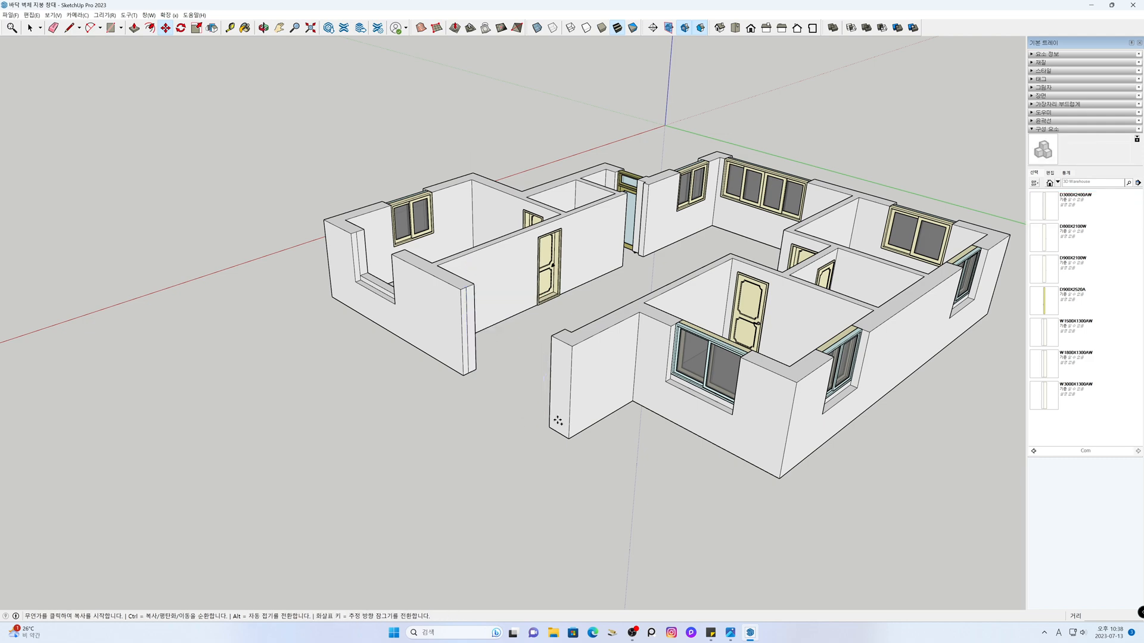
# Place the D3000X2400AW sliding door upright in the wide floor-level gap between the two bedroom wings
pyautogui.click(1054, 209)
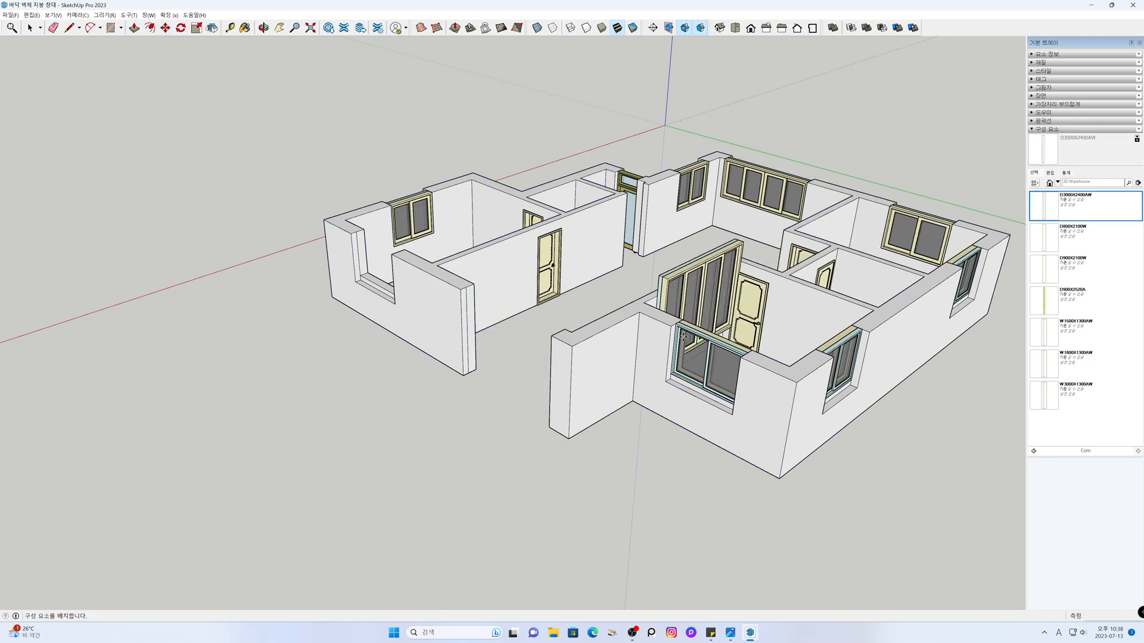
pyautogui.click(469, 373)
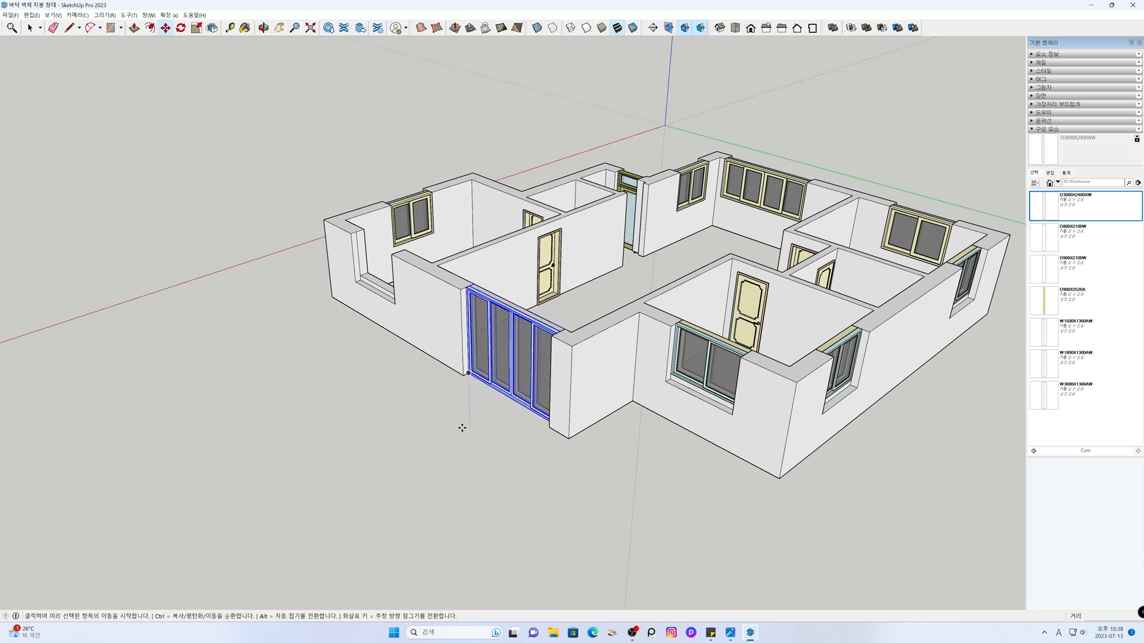
# Place a W1800X1300AW window in the remaining opening of the corner bedroom on the sliding door's side of the house
pyautogui.keyDown('shift'); pyautogui.moveTo(458, 429); pyautogui.dragTo(596, 518, button='middle'); pyautogui.keyUp('shift')
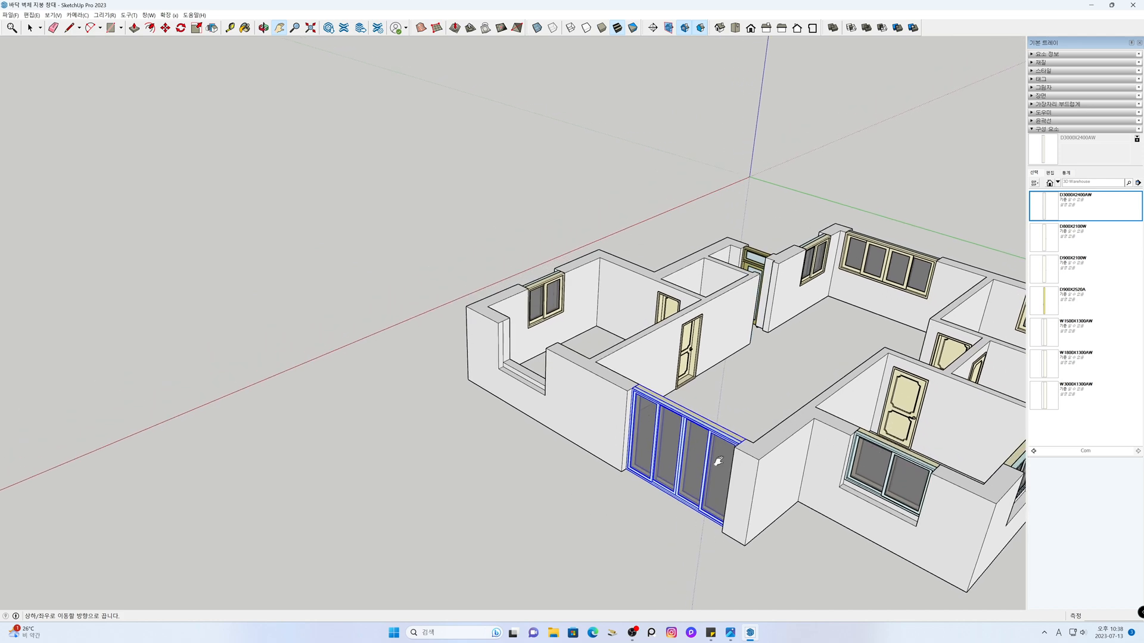
pyautogui.click(1044, 363)
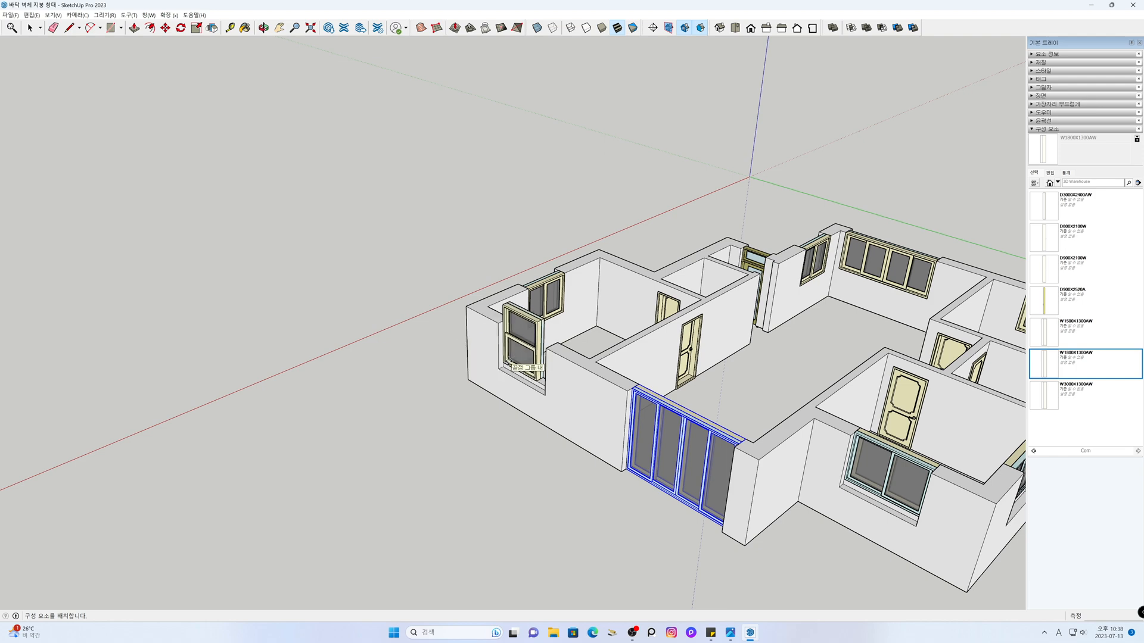
pyautogui.scroll(3, 511, 360)
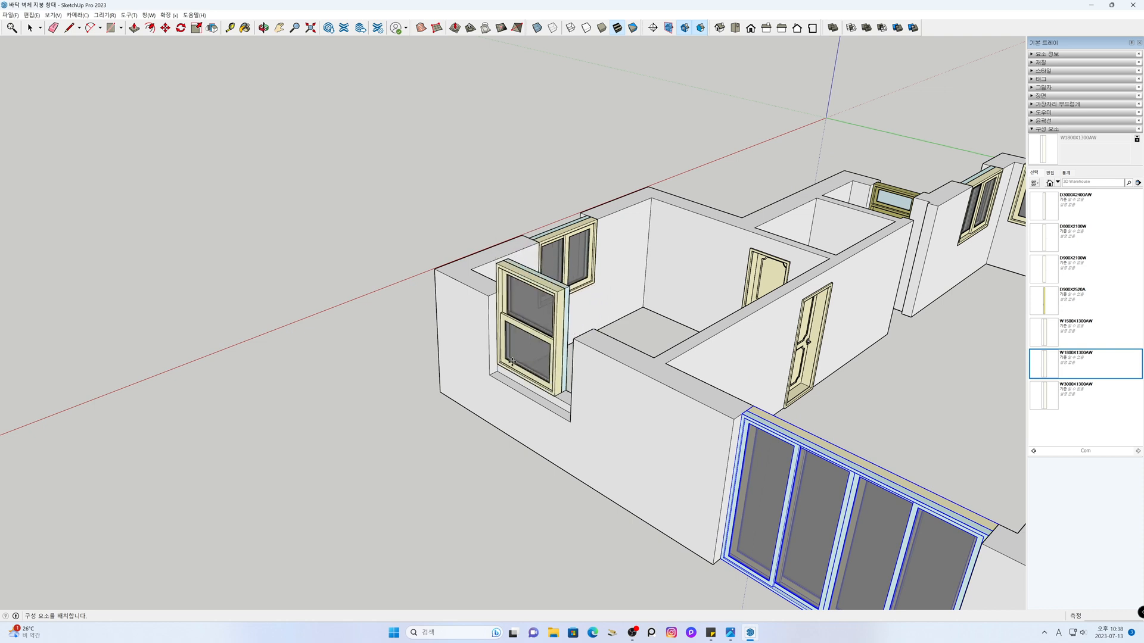
pyautogui.click(498, 363)
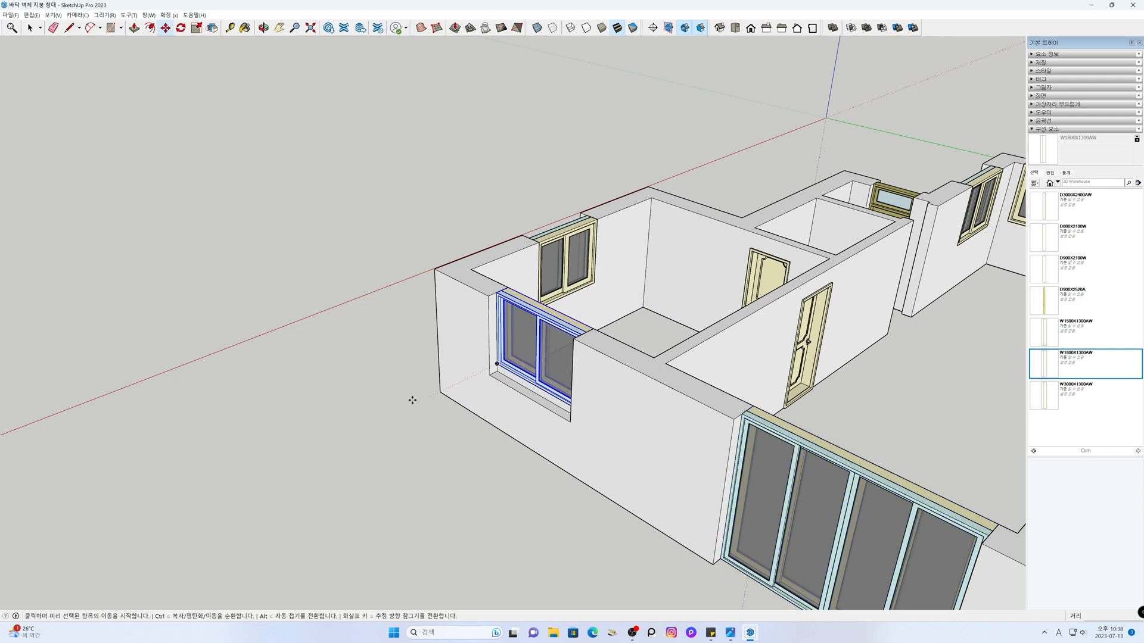
# Examine the house from all sides to check the placed doors and windows in every wall opening
pyautogui.press('space')
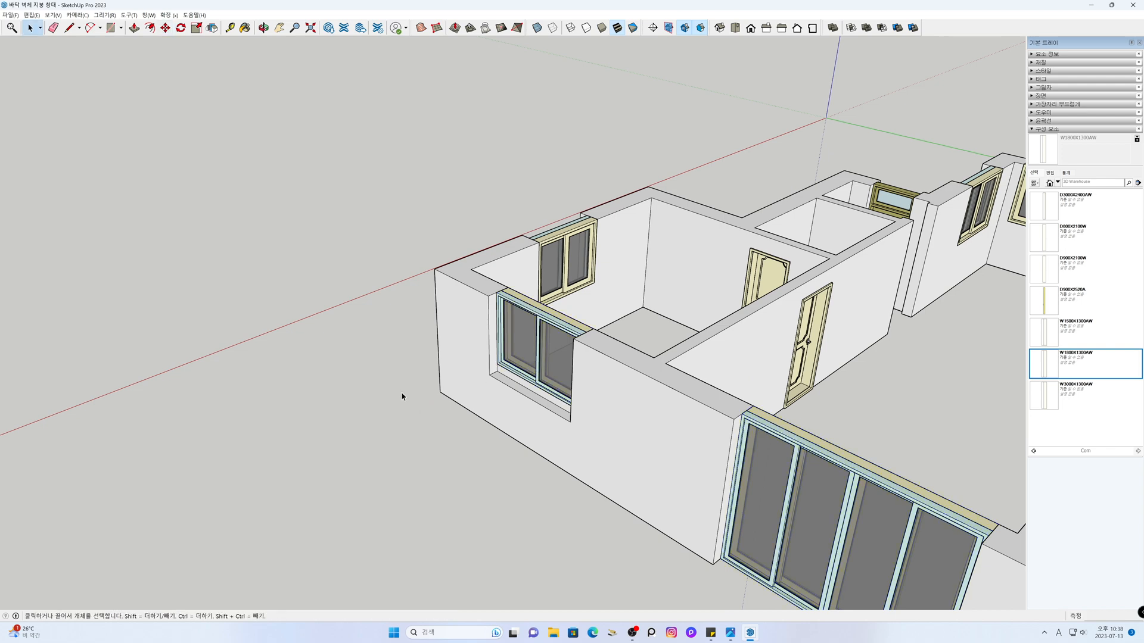
pyautogui.scroll(-5, 399, 374)
pyautogui.press('h')
pyautogui.moveTo(648, 350); pyautogui.dragTo(507, 302)
pyautogui.moveTo(363, 430); pyautogui.dragTo(894, 411, button='middle')
pyautogui.press('o')
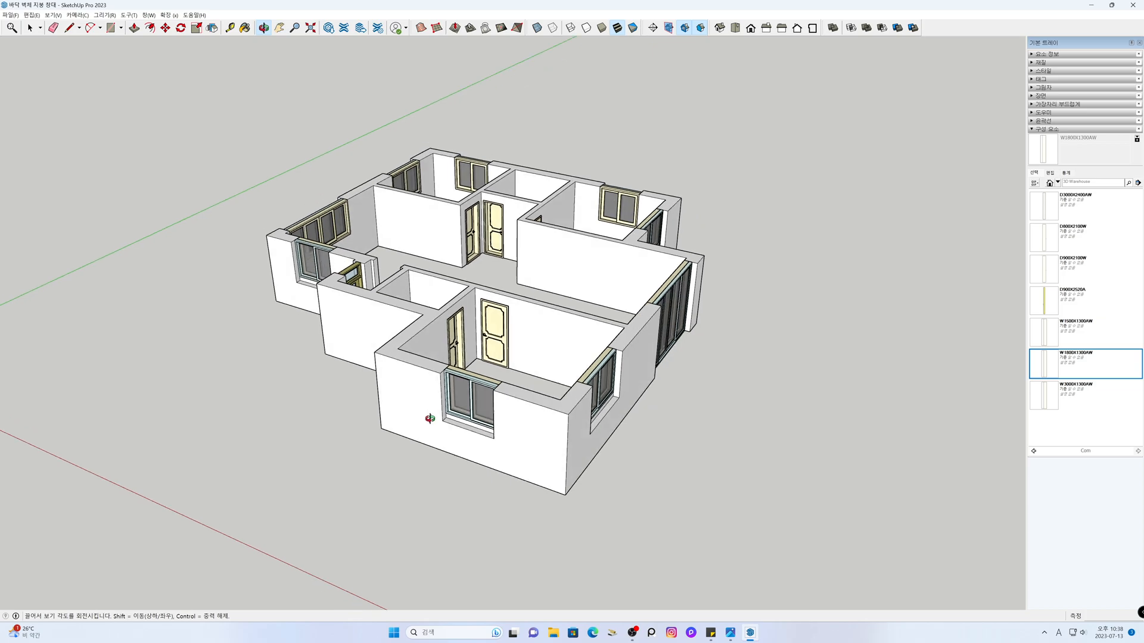
pyautogui.moveTo(430, 419); pyautogui.dragTo(871, 391)
pyautogui.moveTo(312, 416); pyautogui.dragTo(845, 416)
pyautogui.moveTo(169, 421); pyautogui.dragTo(828, 398)
pyautogui.moveTo(829, 398); pyautogui.dragTo(847, 397, button='middle')
pyautogui.moveTo(178, 388); pyautogui.dragTo(863, 365, button='middle')
pyautogui.moveTo(316, 369); pyautogui.dragTo(633, 452, button='middle')
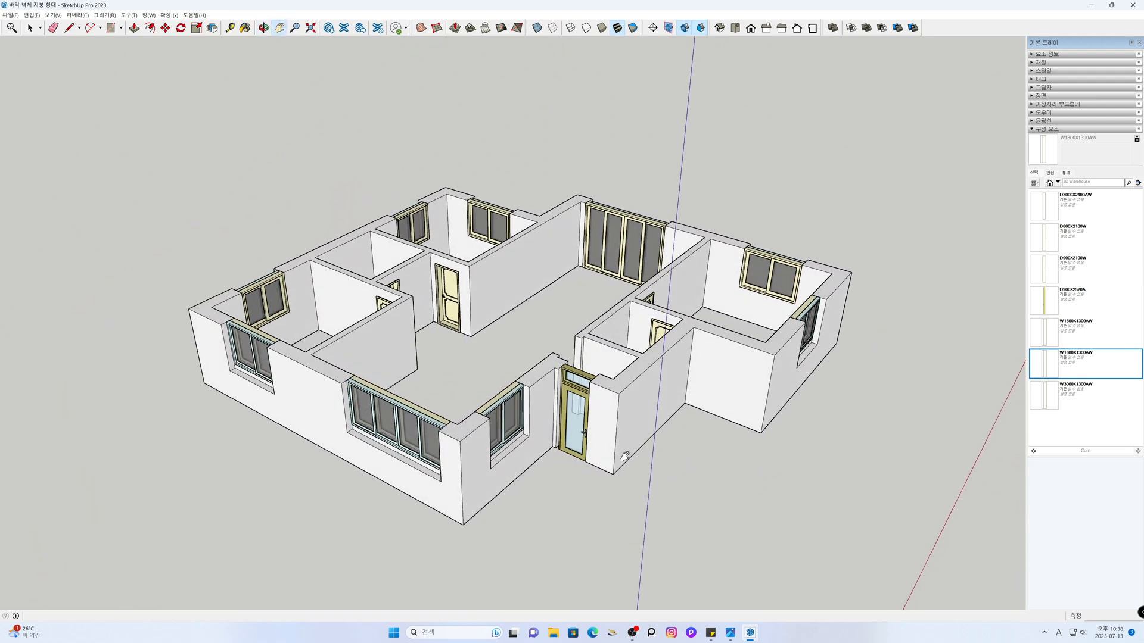
pyautogui.moveTo(727, 466); pyautogui.dragTo(705, 456)
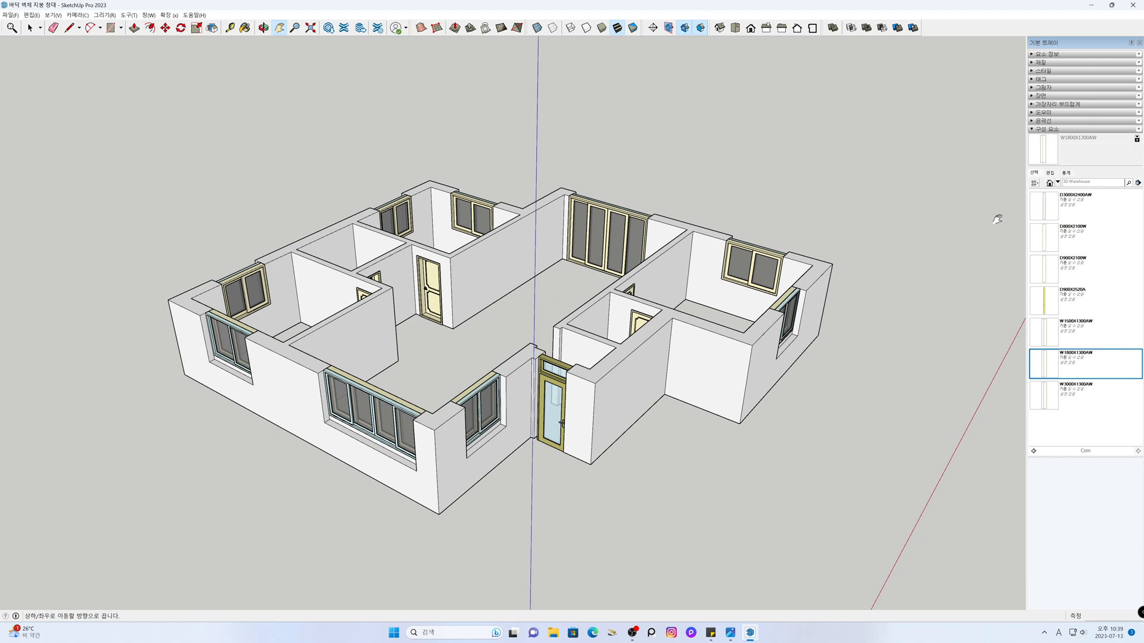
# Collapse the component library and turn on the visibility of the 창대 (window sill) tag
pyautogui.click(1035, 129)
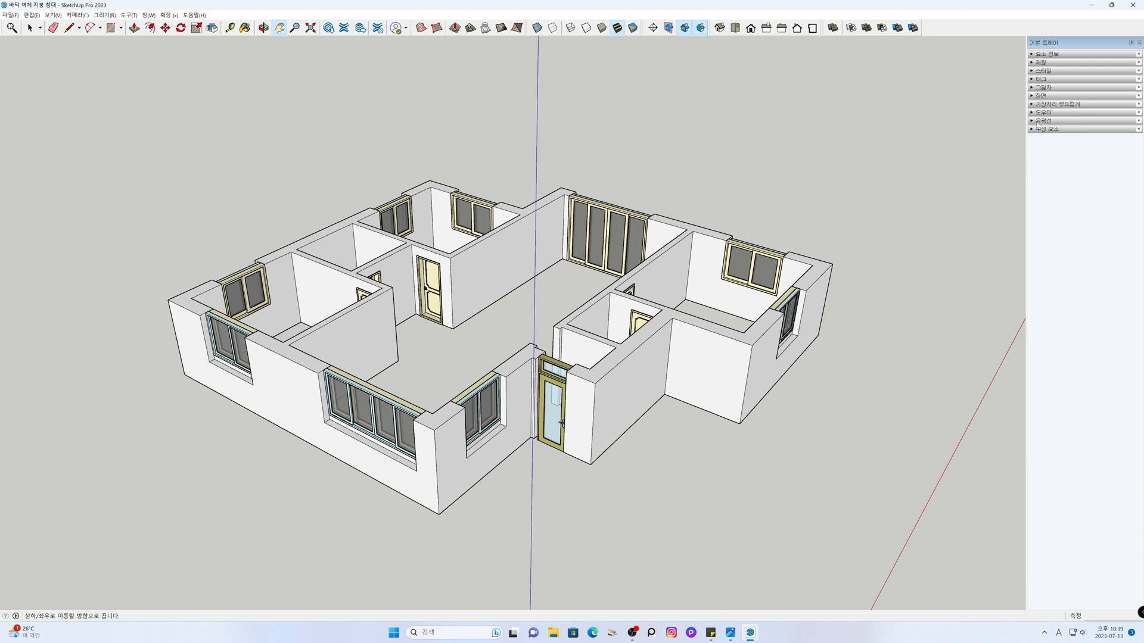
pyautogui.click(1035, 79)
pyautogui.click(1036, 129)
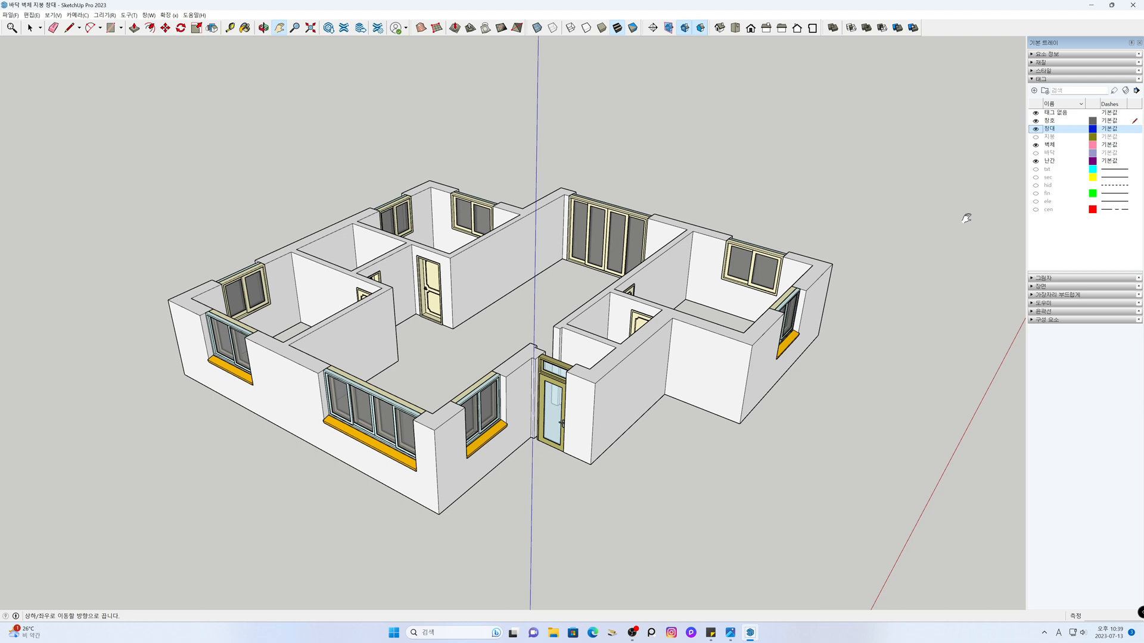
# View the house plan from directly above in parallel projection
pyautogui.click(378, 28)
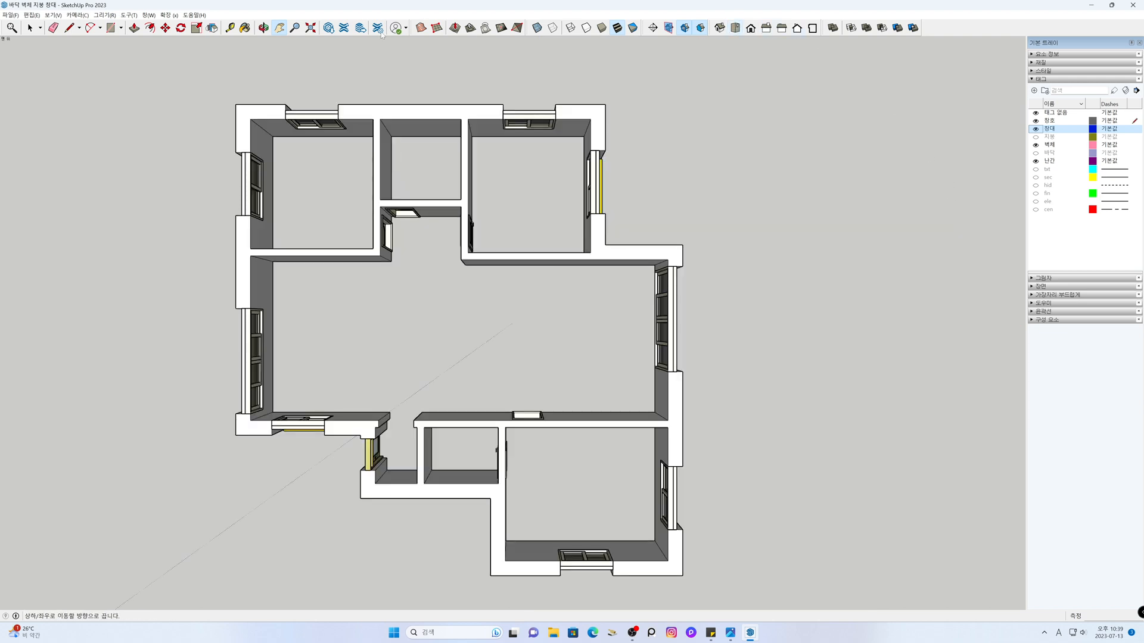
pyautogui.click(107, 15)
pyautogui.moveTo(86, 21)
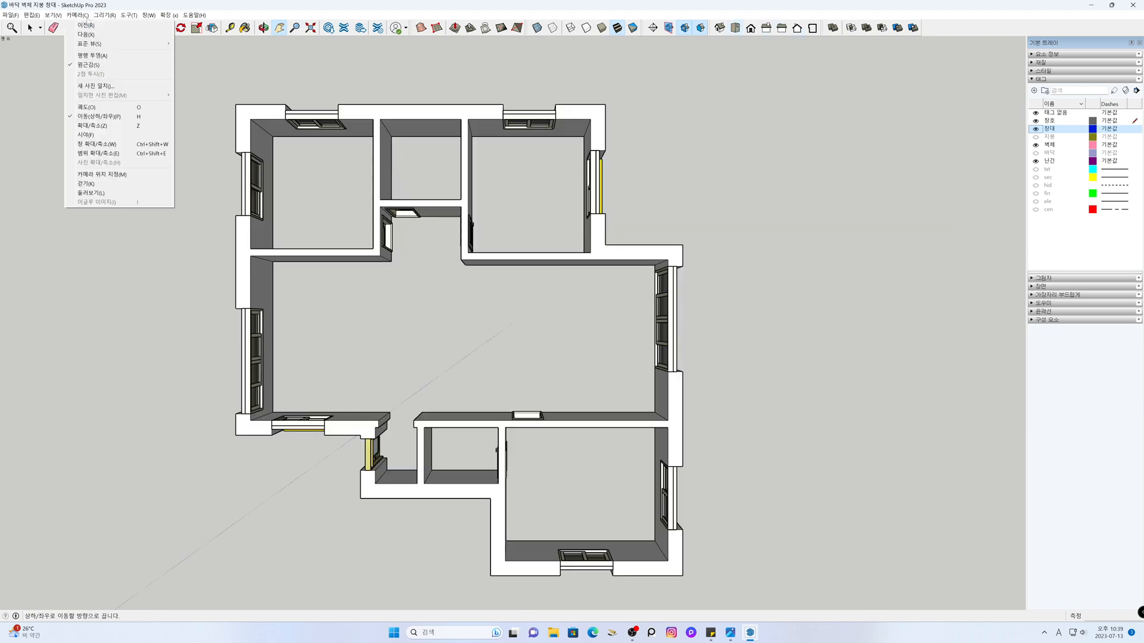
pyautogui.click(89, 55)
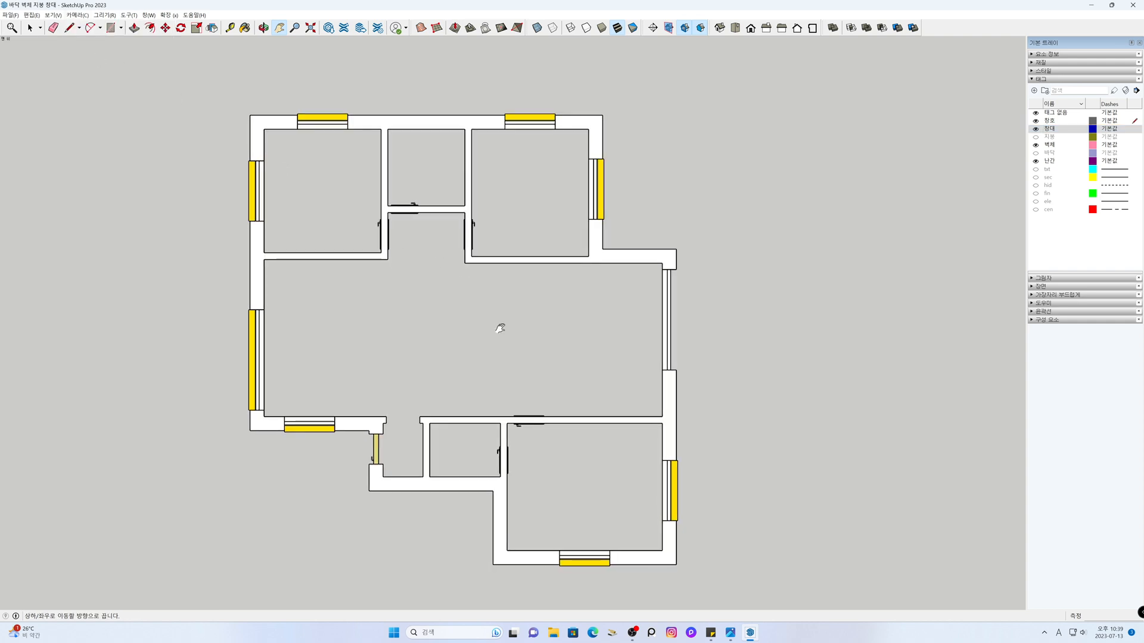
pyautogui.moveTo(498, 327); pyautogui.dragTo(529, 320)
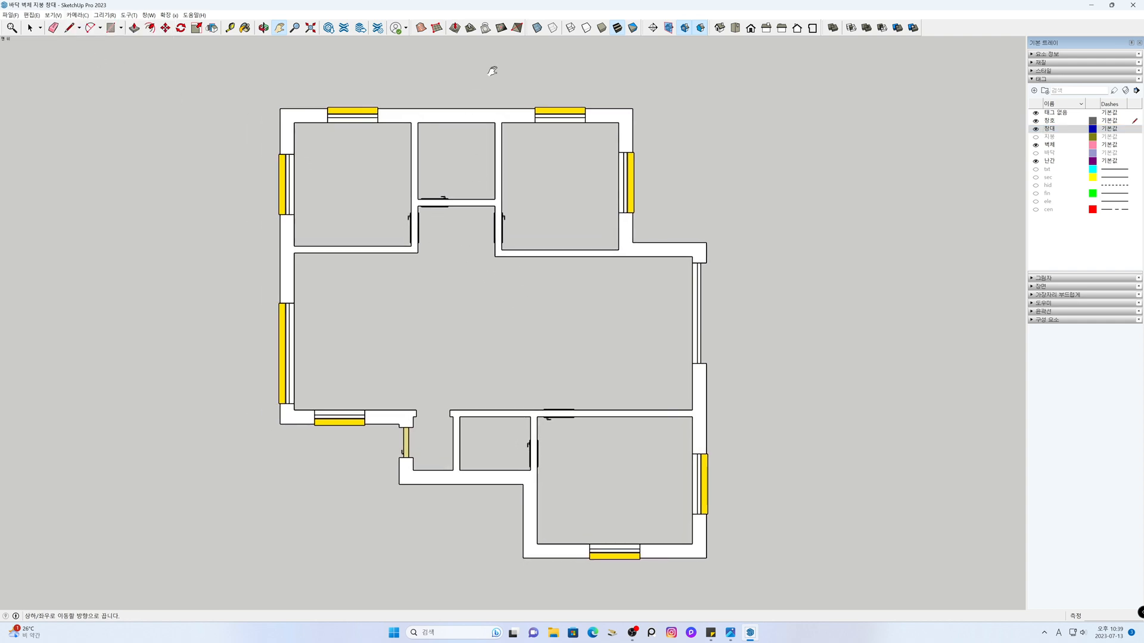
# Check the door and window positions in plan using the wireframe and X-ray display, restoring the textured shaded style after each
pyautogui.click(570, 29)
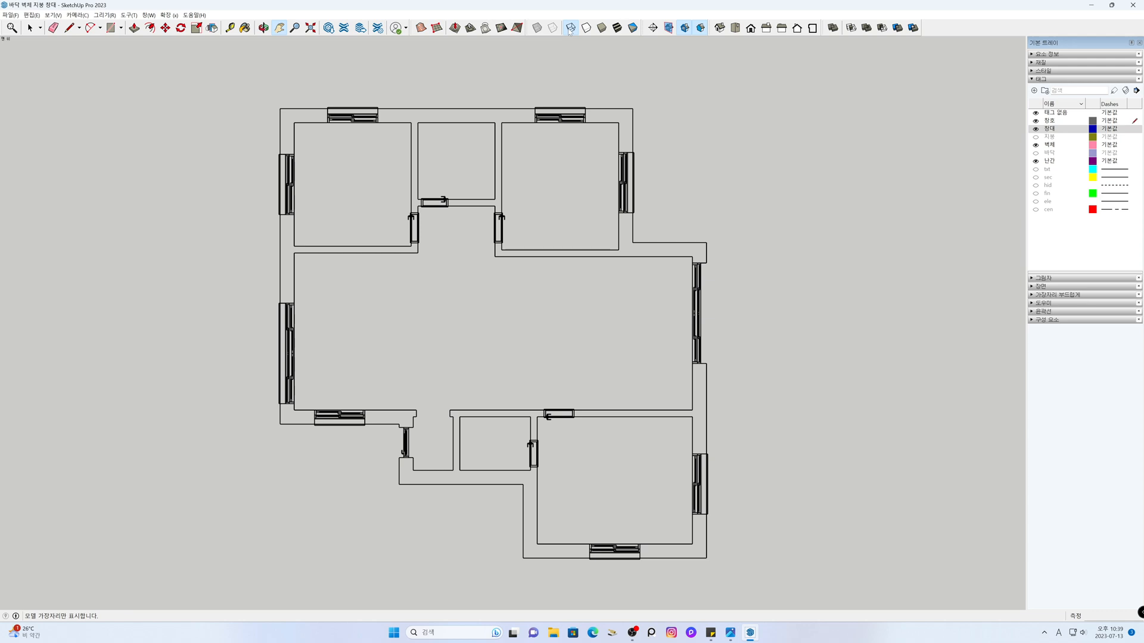
pyautogui.click(617, 28)
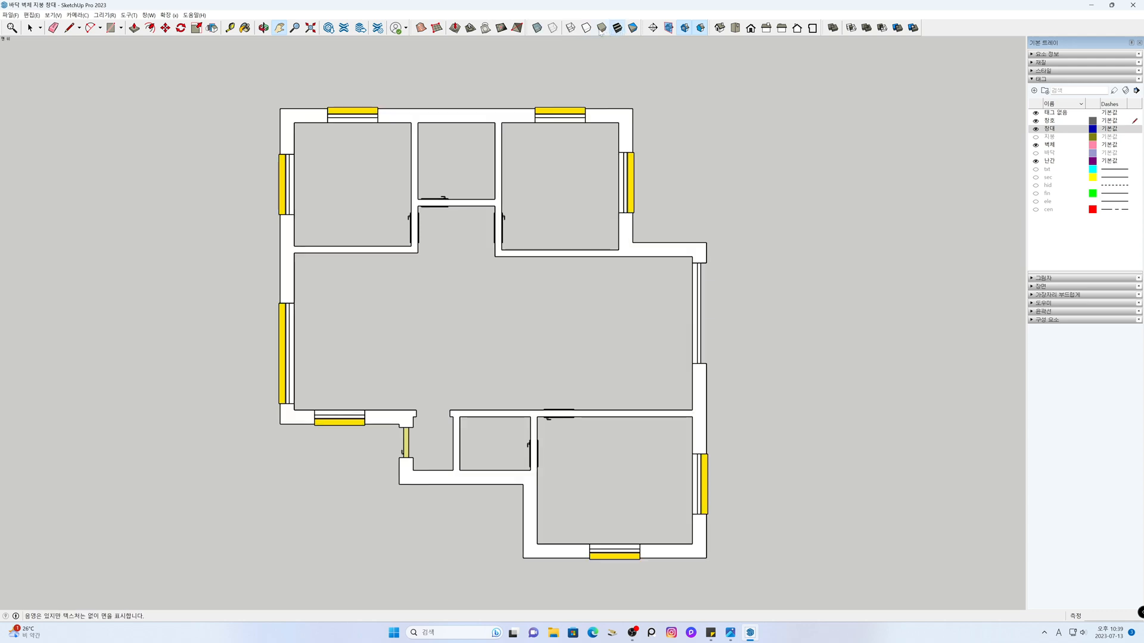
pyautogui.click(537, 28)
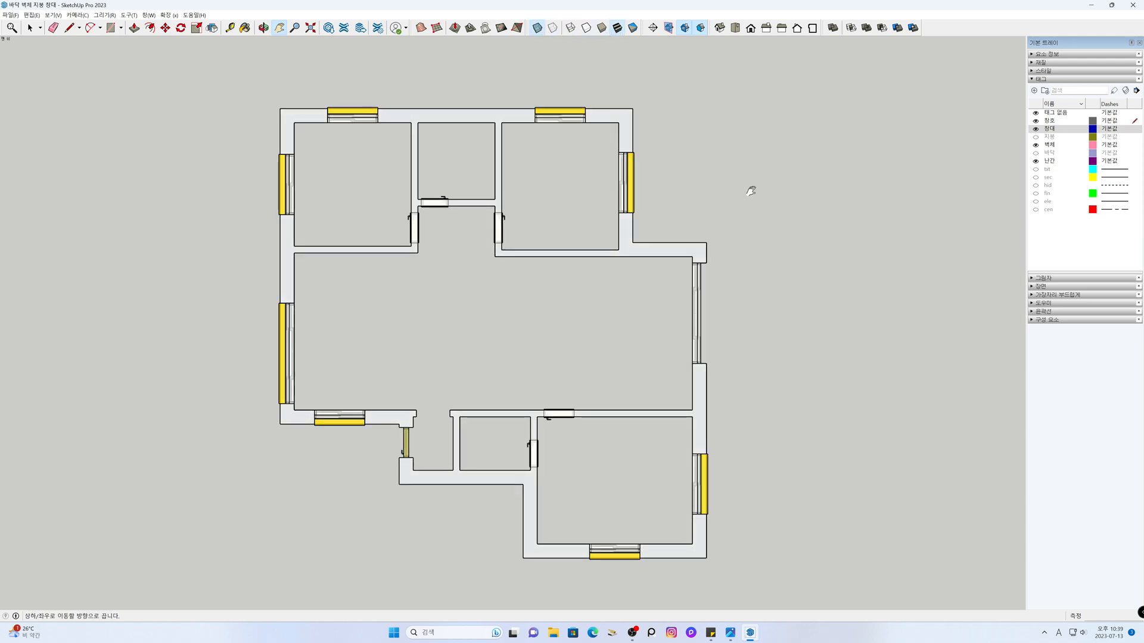
pyautogui.click(537, 28)
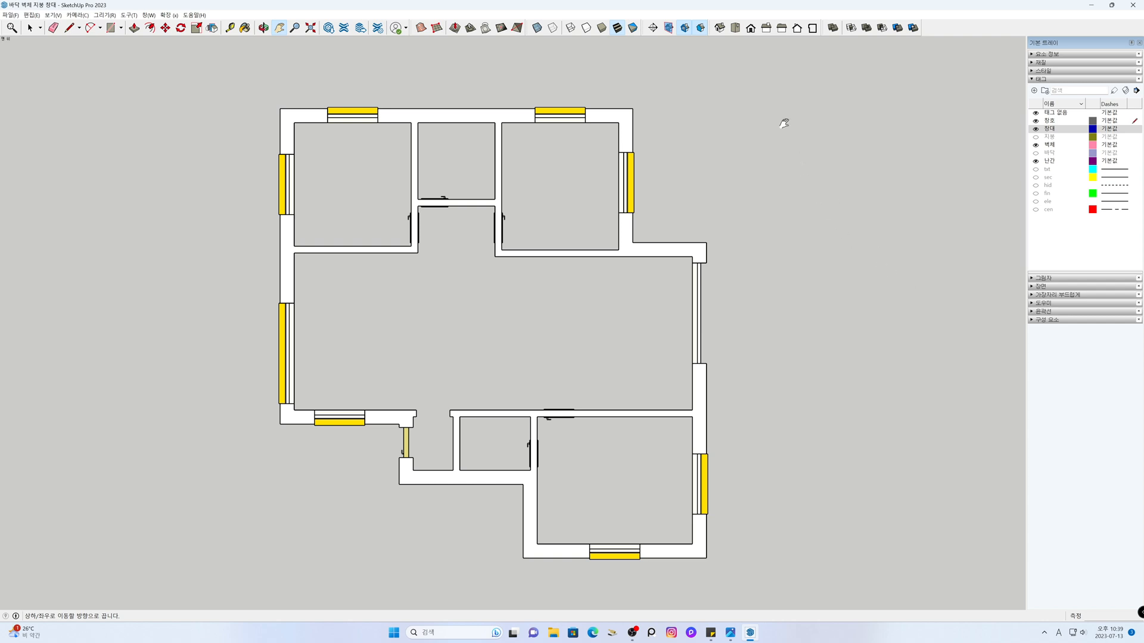
# Switch the house to the isometric view and set the camera back to perspective projection
pyautogui.click(719, 28)
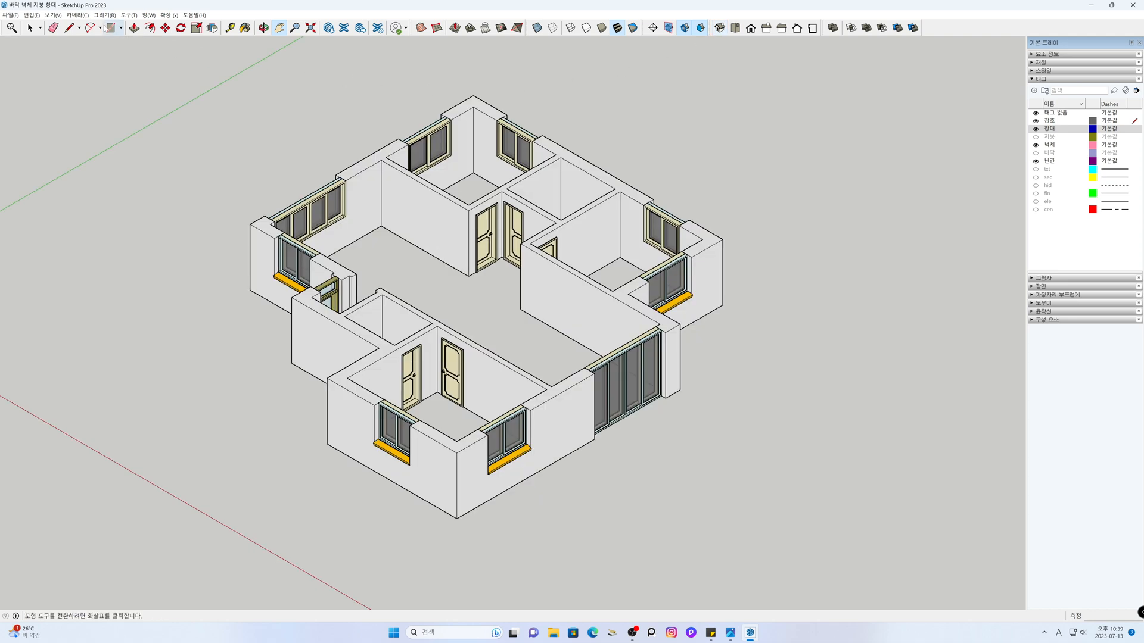
pyautogui.click(78, 15)
pyautogui.click(101, 63)
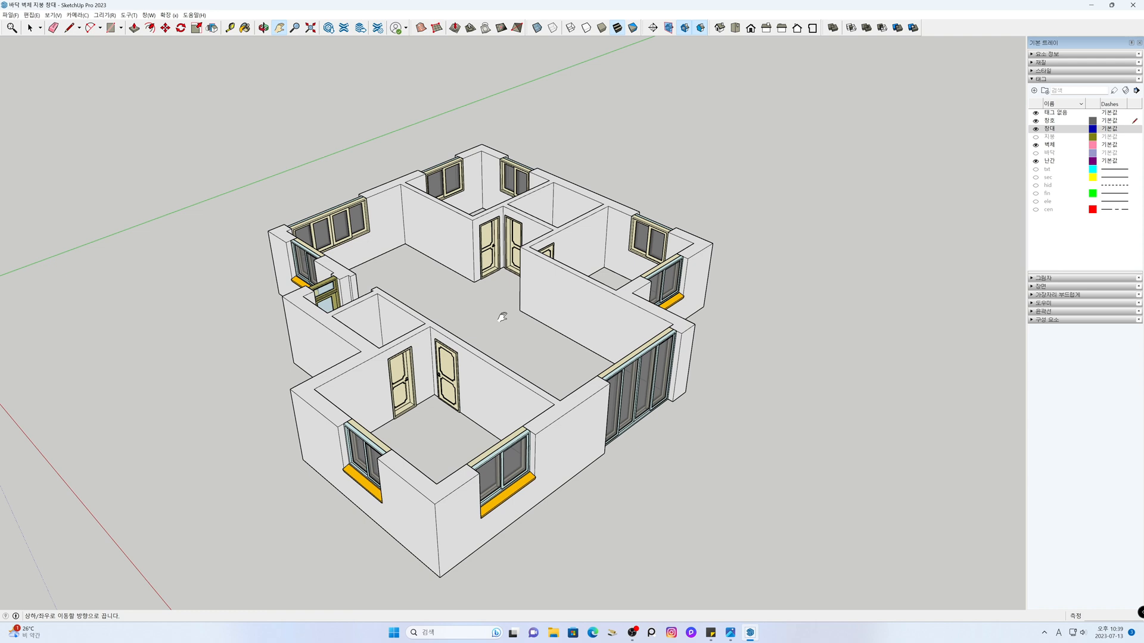
pyautogui.scroll(-3, 502, 318)
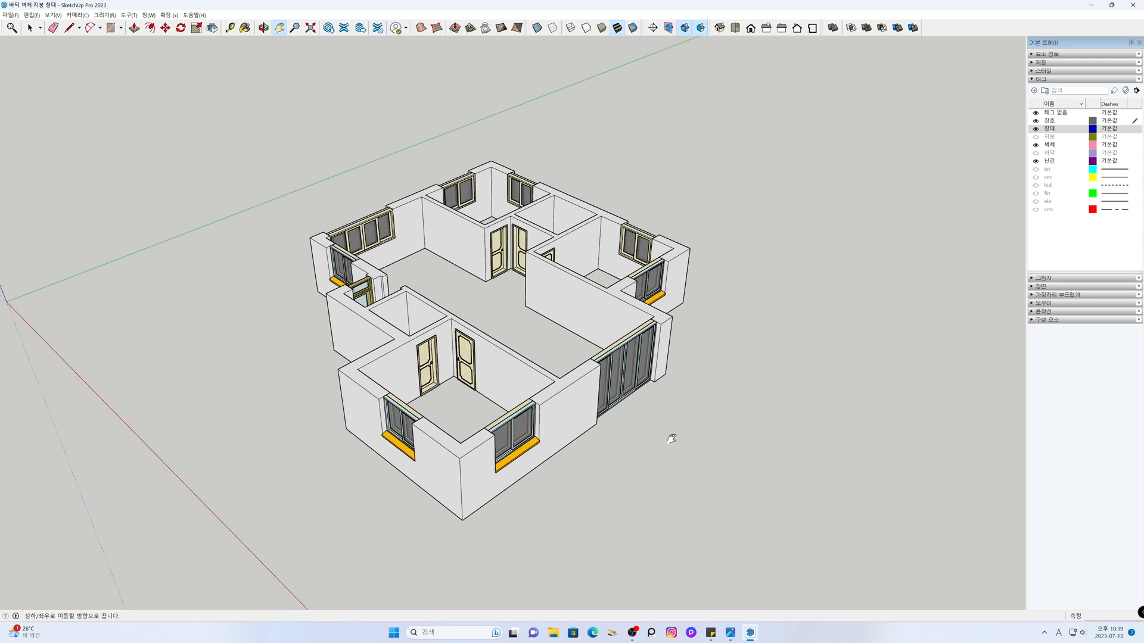
# Turn on the 바닥 (floor) and 지붕 (roof) tags and view the whole house from the entrance side near eye level
pyautogui.click(1035, 153)
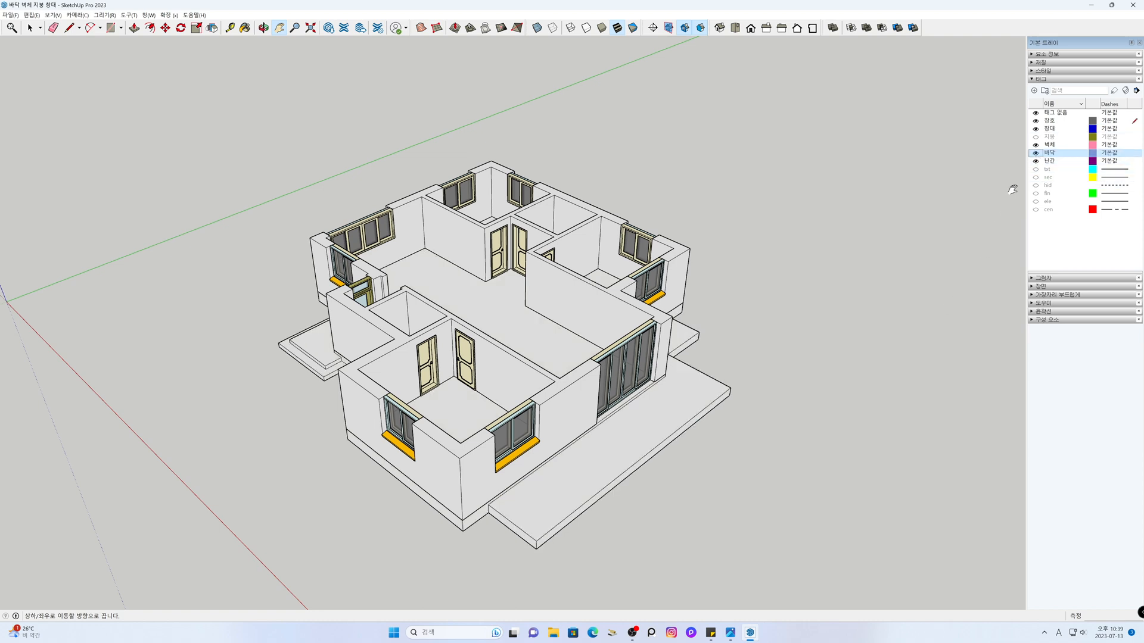
pyautogui.click(1035, 136)
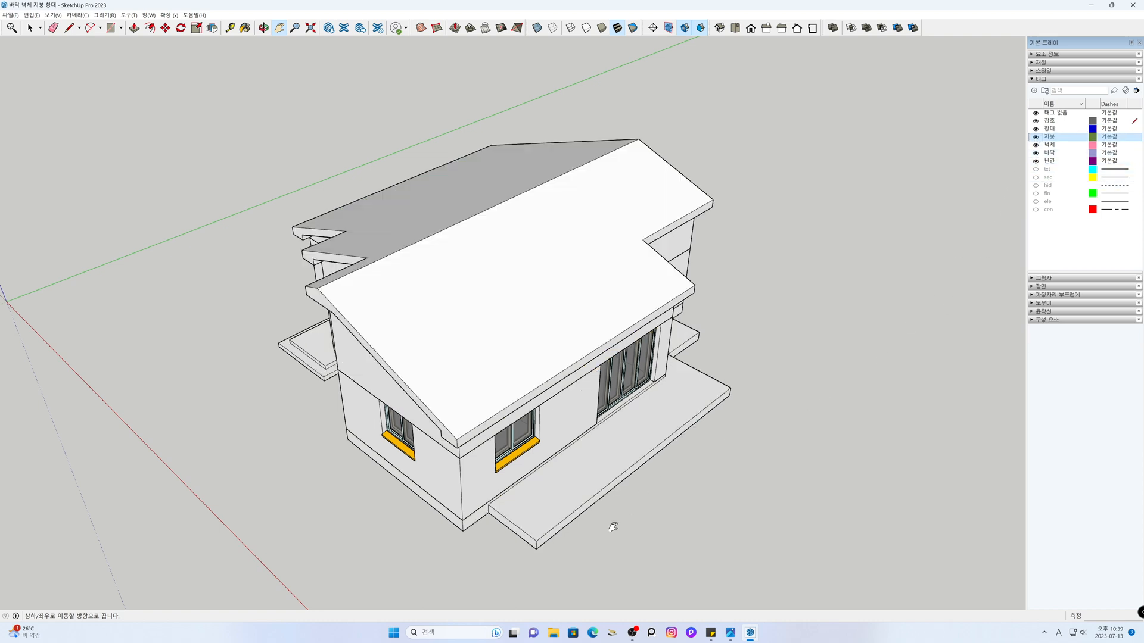
pyautogui.moveTo(588, 553); pyautogui.dragTo(852, 373, button='middle')
pyautogui.moveTo(868, 414)
pyautogui.mouseDown(button='middle')
pyautogui.moveTo(405, 418)
pyautogui.moveTo(870, 416)
pyautogui.mouseUp(button='middle')
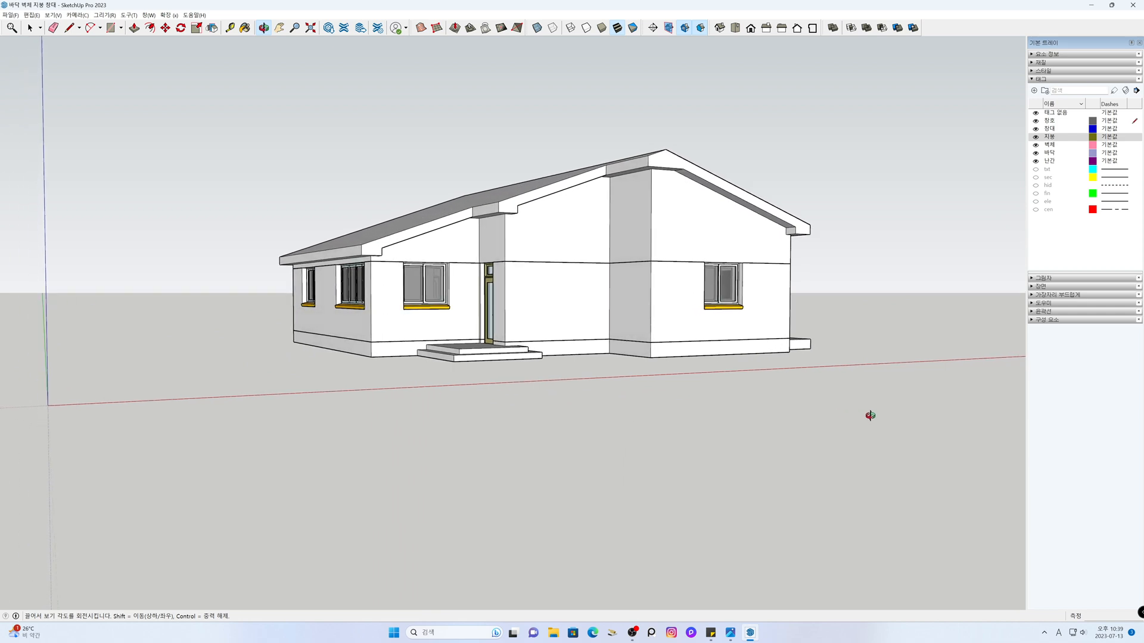
pyautogui.keyDown('shift'); pyautogui.moveTo(684, 366); pyautogui.dragTo(638, 422, button='middle'); pyautogui.keyUp('shift')
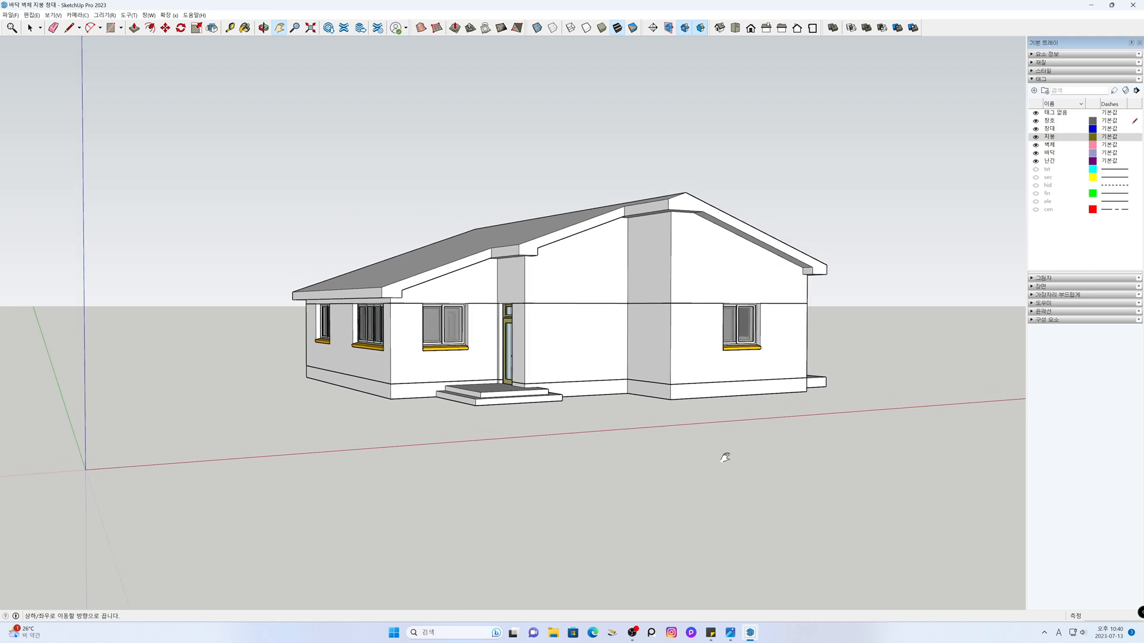
pyautogui.keyDown('shift'); pyautogui.moveTo(724, 458); pyautogui.dragTo(724, 458, button='middle'); pyautogui.keyUp('shift')
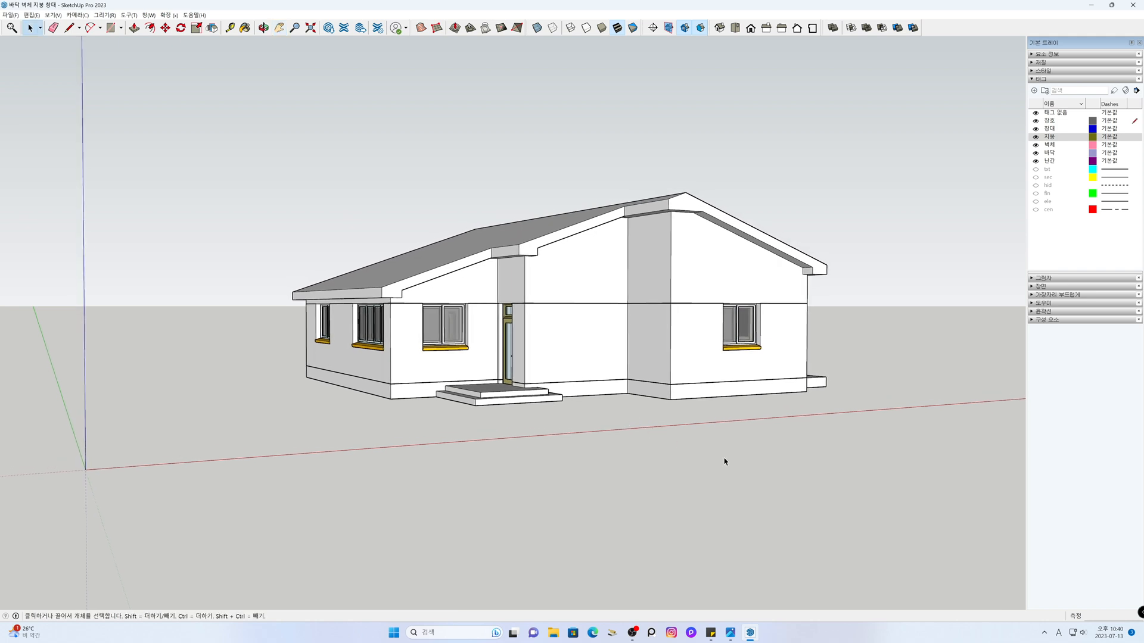